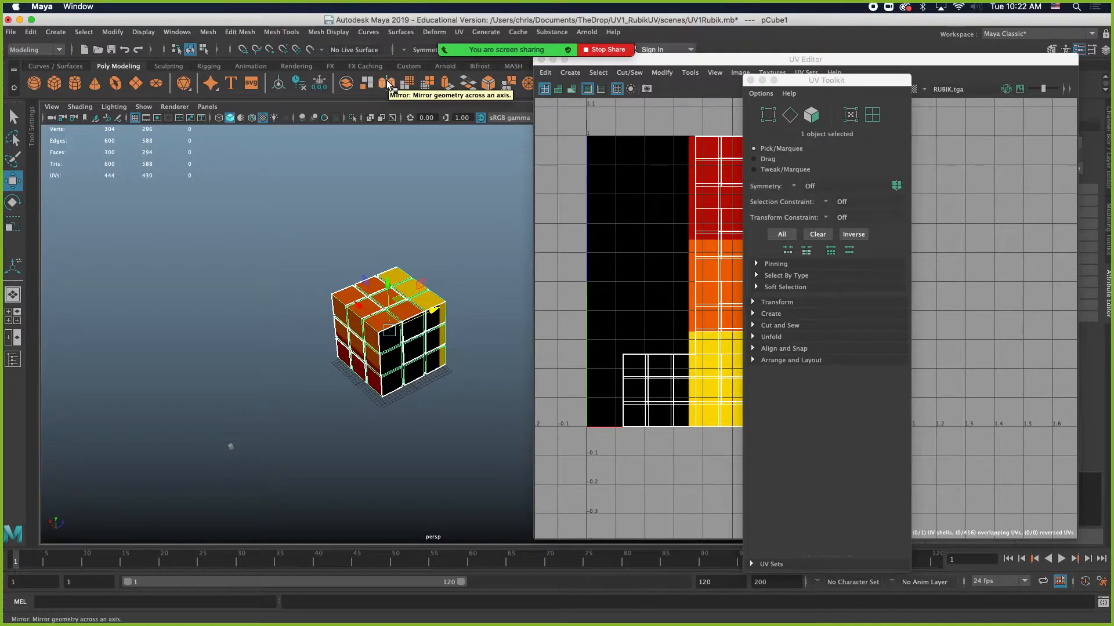
# Step: Move the UV Toolkit window away so that both the texture in the UV Editor and the cube are uncovered
pyautogui.click(458, 33)
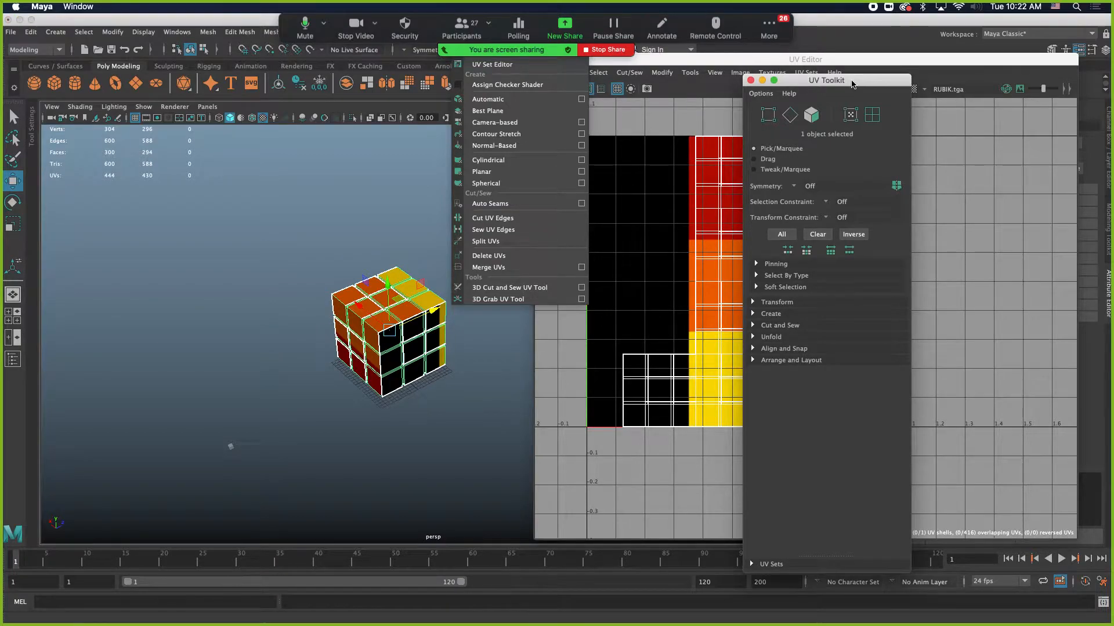
pyautogui.moveTo(858, 80); pyautogui.dragTo(454, 70)
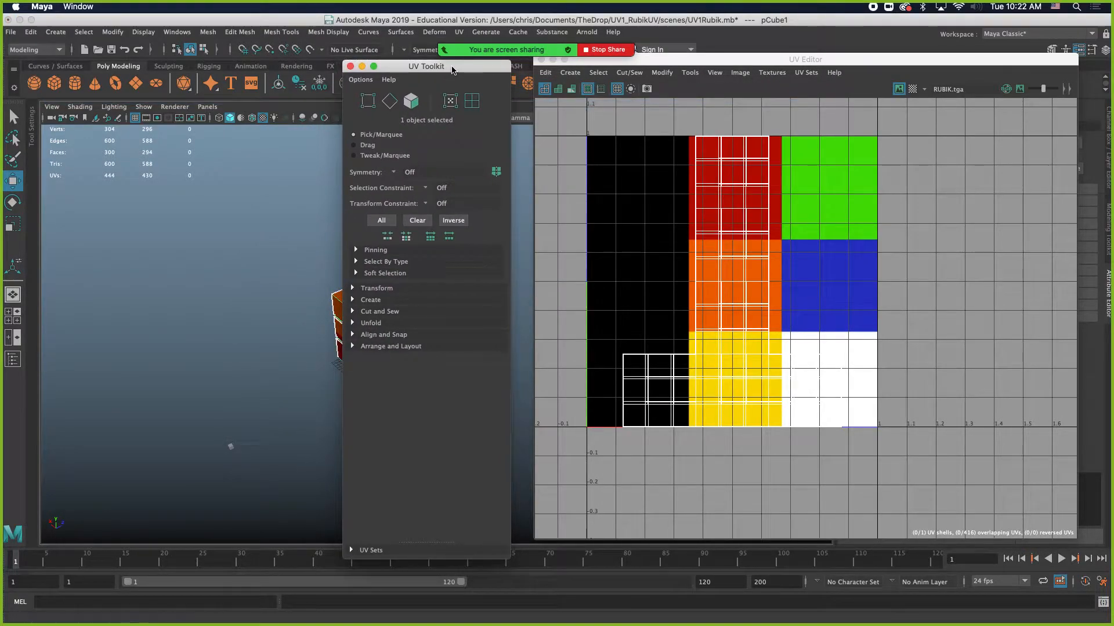
pyautogui.moveTo(443, 67); pyautogui.dragTo(163, 42)
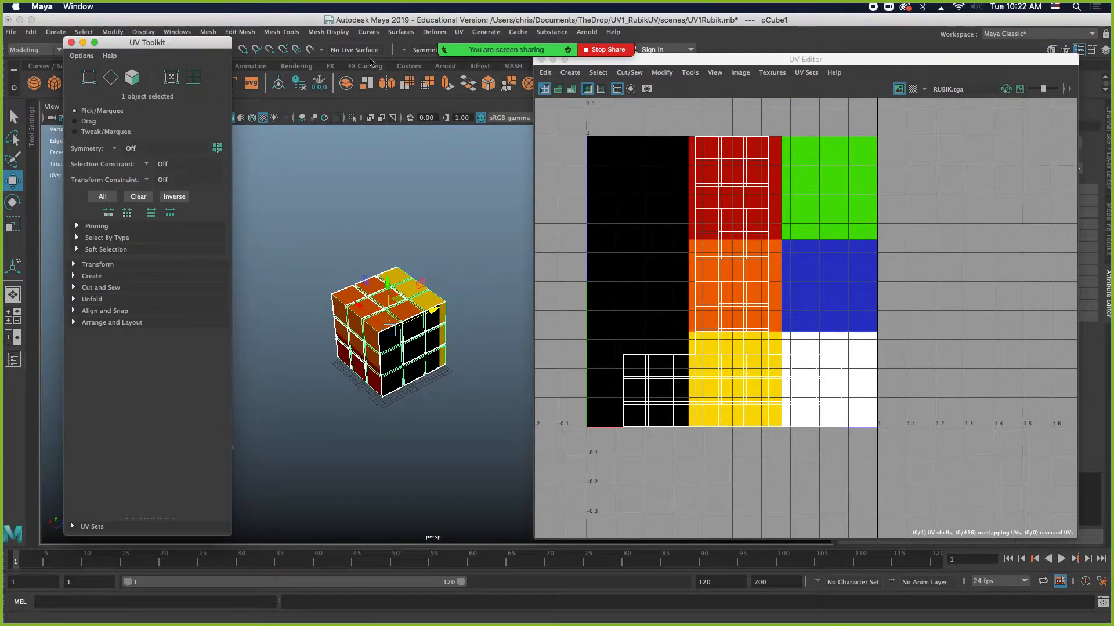
# Step: Switch the UV Editor to UV Shell selection and select the cube's entire UV shell
pyautogui.scroll(5, 410, 333)
pyautogui.keyDown('alt'); pyautogui.moveTo(373, 387); pyautogui.dragTo(348, 377); pyautogui.keyUp('alt')
pyautogui.keyDown('alt'); pyautogui.moveTo(297, 286); pyautogui.dragTo(366, 309, button='middle'); pyautogui.keyUp('alt')
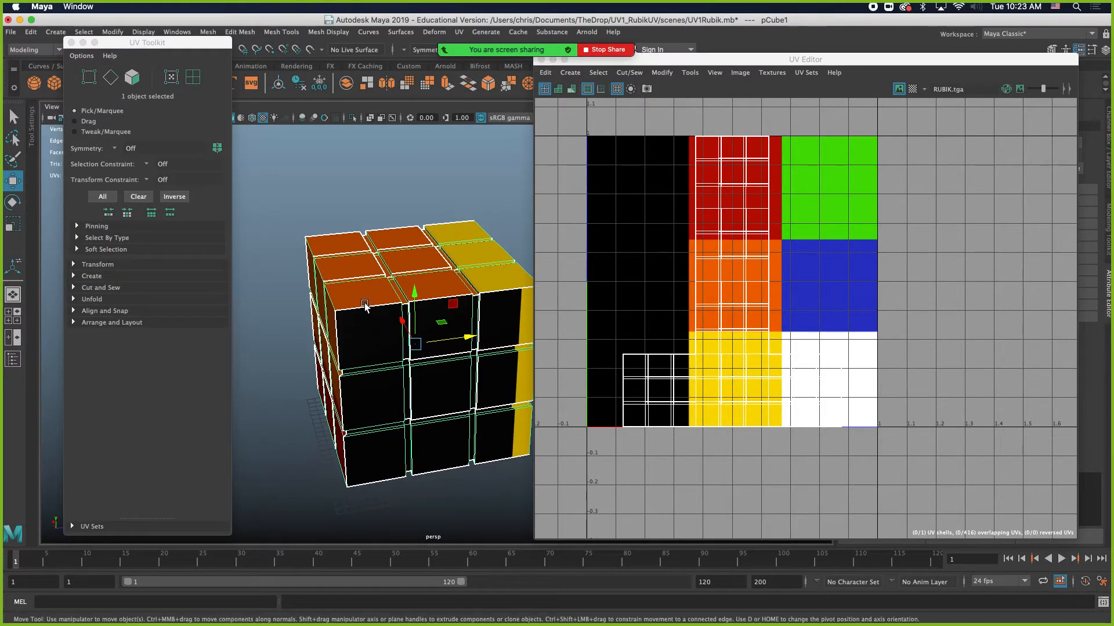
pyautogui.scroll(2, 366, 311)
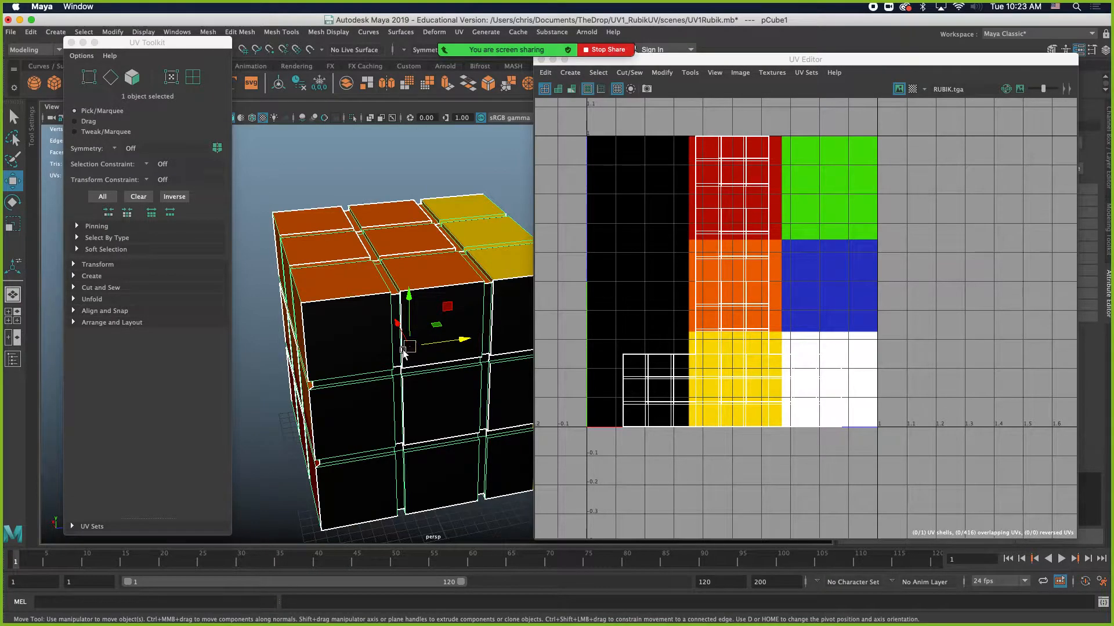
pyautogui.keyDown('alt'); pyautogui.moveTo(402, 351); pyautogui.dragTo(371, 356, button='middle'); pyautogui.keyUp('alt')
pyautogui.scroll(-3, 405, 393)
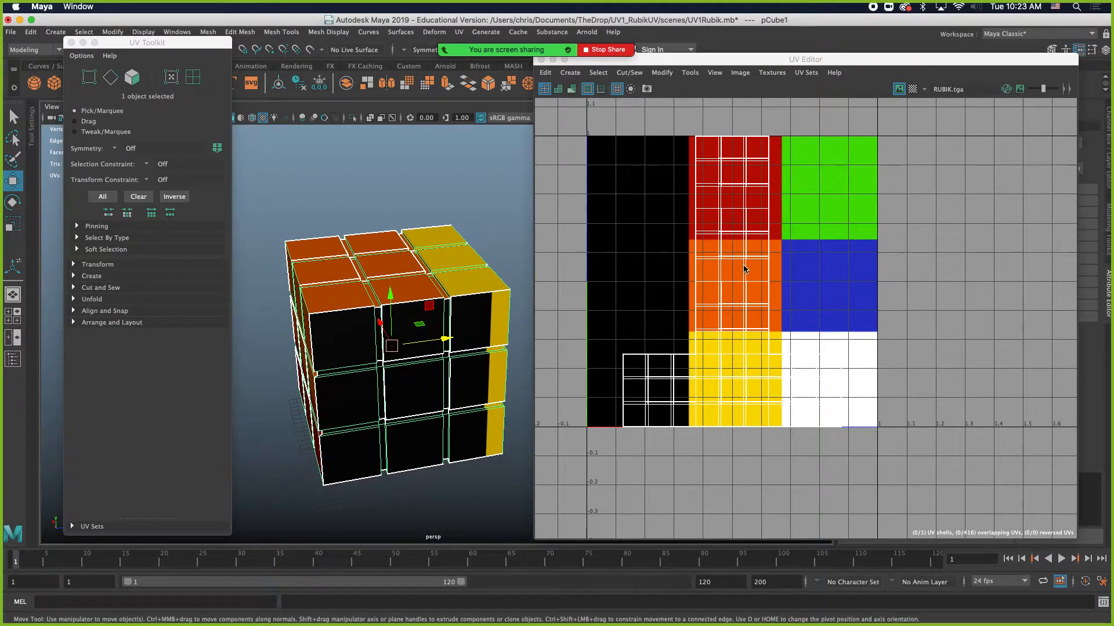
pyautogui.rightClick(650, 295)
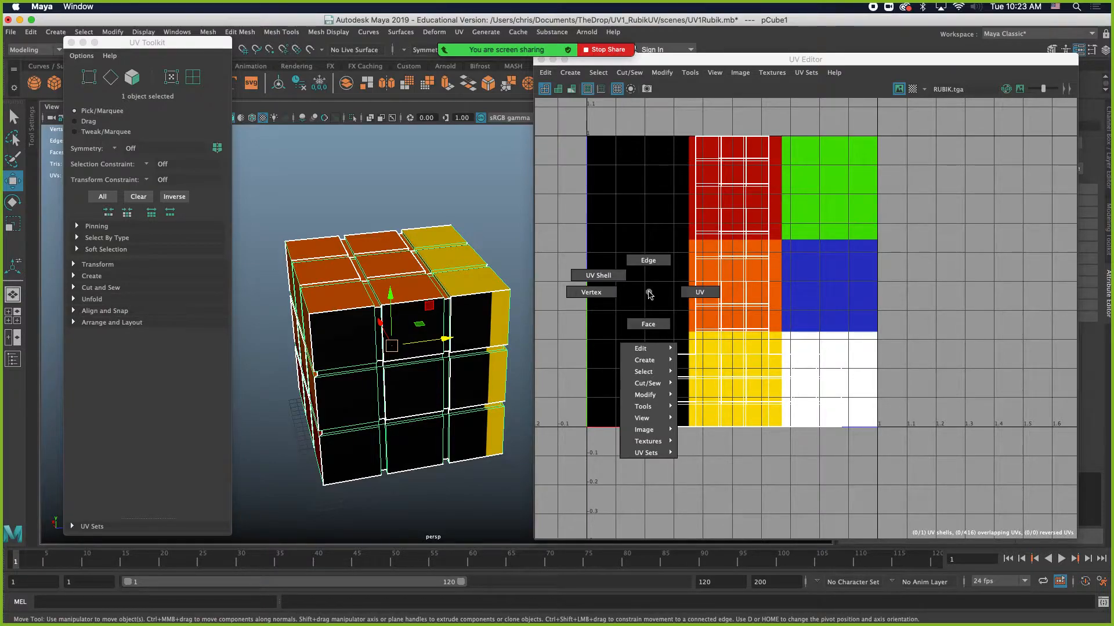
pyautogui.moveTo(649, 294)
pyautogui.mouseDown(button='right')
pyautogui.moveTo(650, 319)
pyautogui.moveTo(647, 262)
pyautogui.moveTo(605, 299)
pyautogui.moveTo(598, 278)
pyautogui.moveTo(693, 293)
pyautogui.moveTo(589, 276)
pyautogui.moveTo(700, 293)
pyautogui.mouseUp(button='right')
pyautogui.moveTo(699, 293); pyautogui.dragTo(593, 277, button='right')
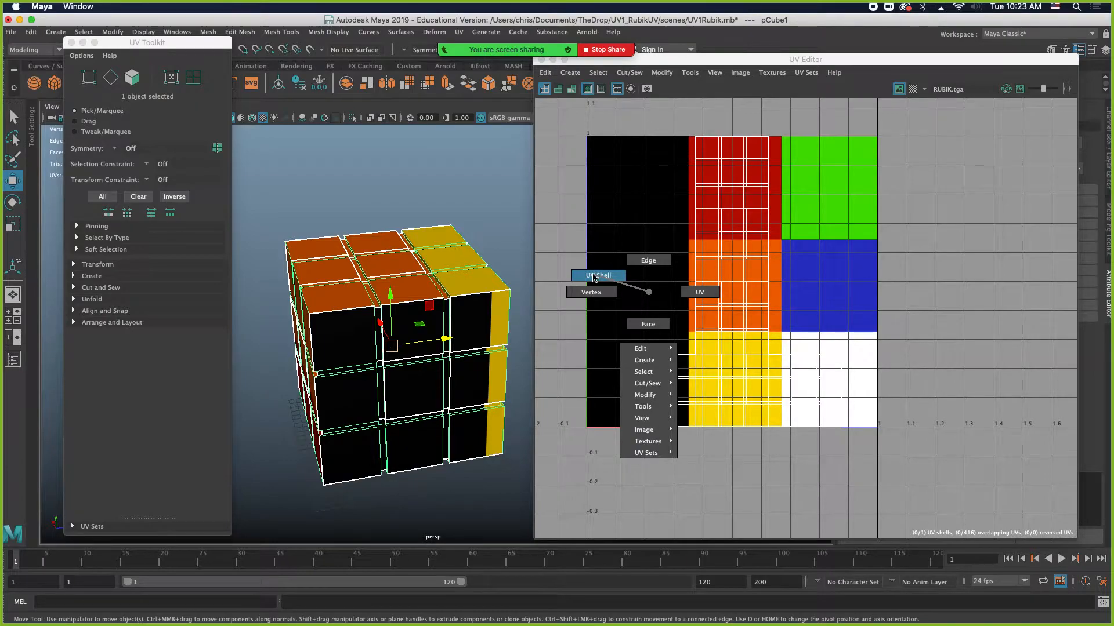
pyautogui.moveTo(593, 278); pyautogui.dragTo(593, 278, button='right')
pyautogui.click(739, 296)
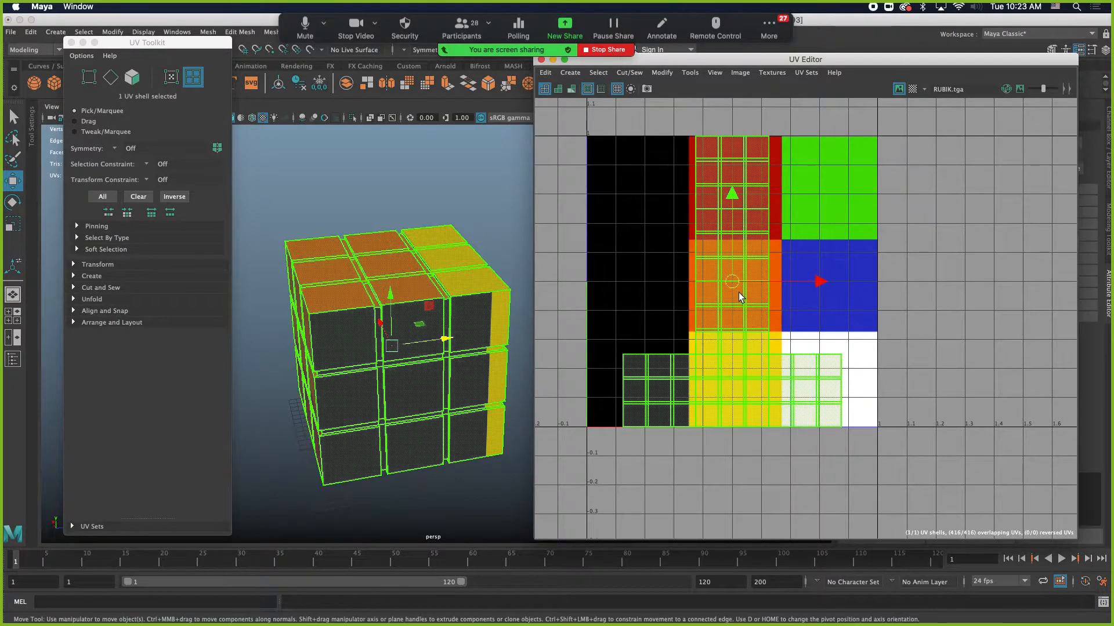
# Step: Move the UV shell sideways so its vertical strip lies over the black area of the RUBIK.tga texture
pyautogui.moveTo(735, 280); pyautogui.dragTo(641, 281)
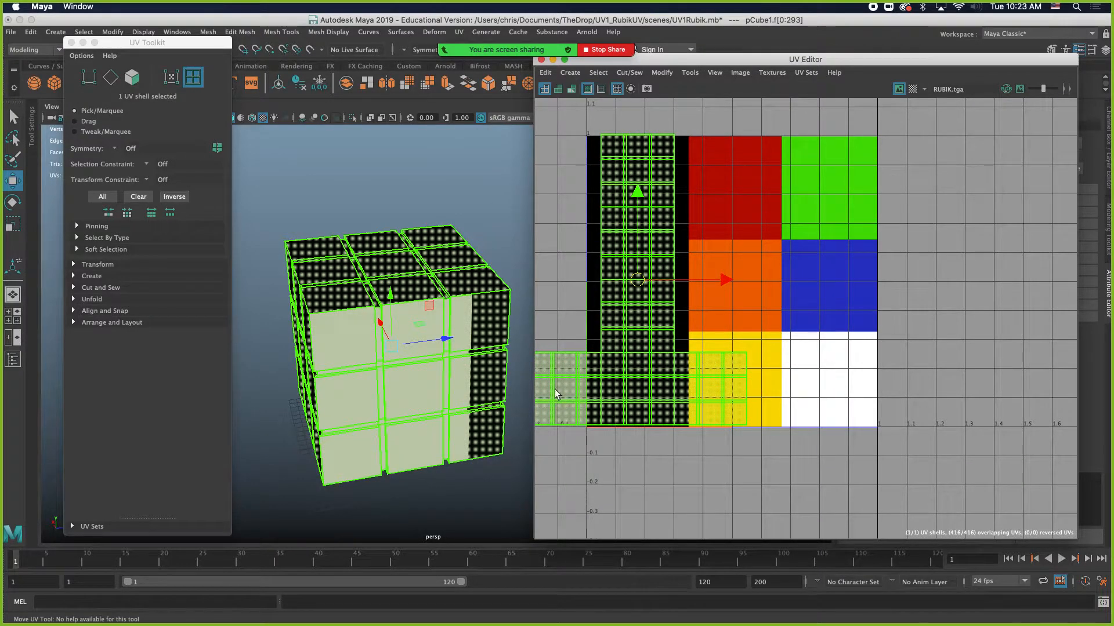
pyautogui.moveTo(649, 282)
pyautogui.mouseDown()
pyautogui.moveTo(553, 282)
pyautogui.moveTo(664, 290)
pyautogui.mouseUp()
pyautogui.moveTo(635, 351); pyautogui.dragTo(596, 335, button='right')
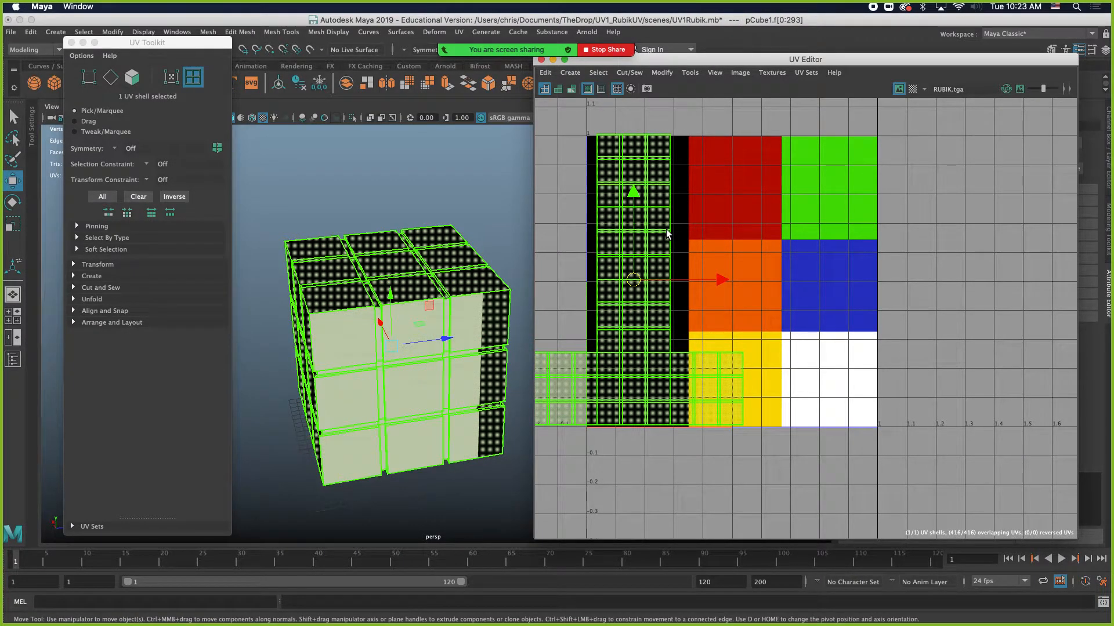
# Step: Scale the UV shell down uniformly until it fits completely inside the texture's black area
pyautogui.press('e')
pyautogui.press('r')
pyautogui.press('q')
pyautogui.press('e')
pyautogui.press('r')
pyautogui.press('q')
pyautogui.press('w')
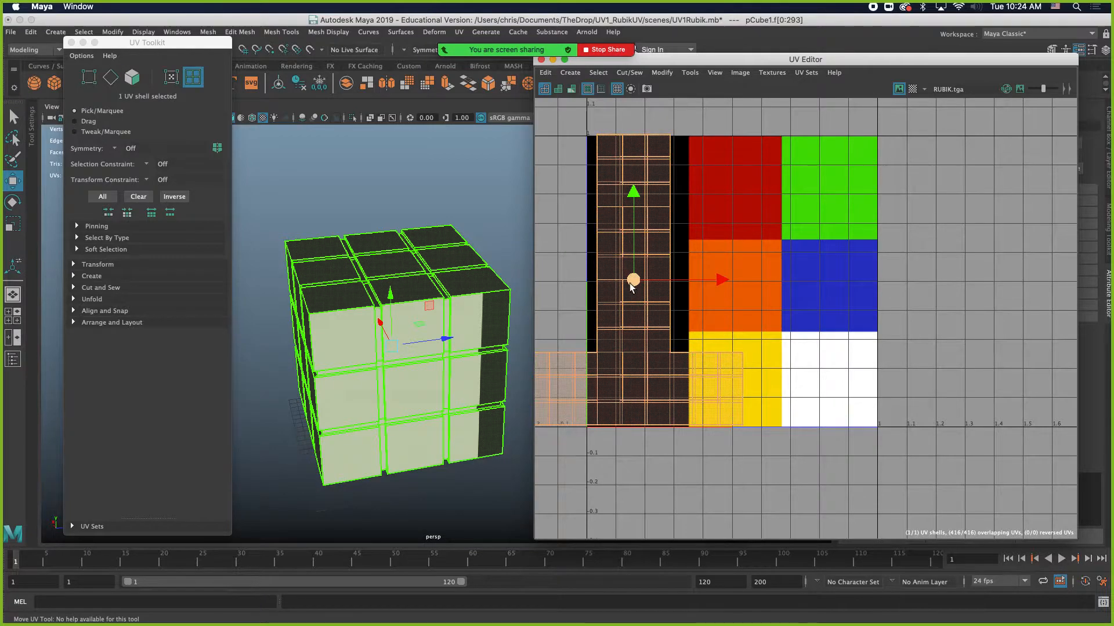
pyautogui.press('r')
pyautogui.moveTo(629, 283); pyautogui.dragTo(571, 269)
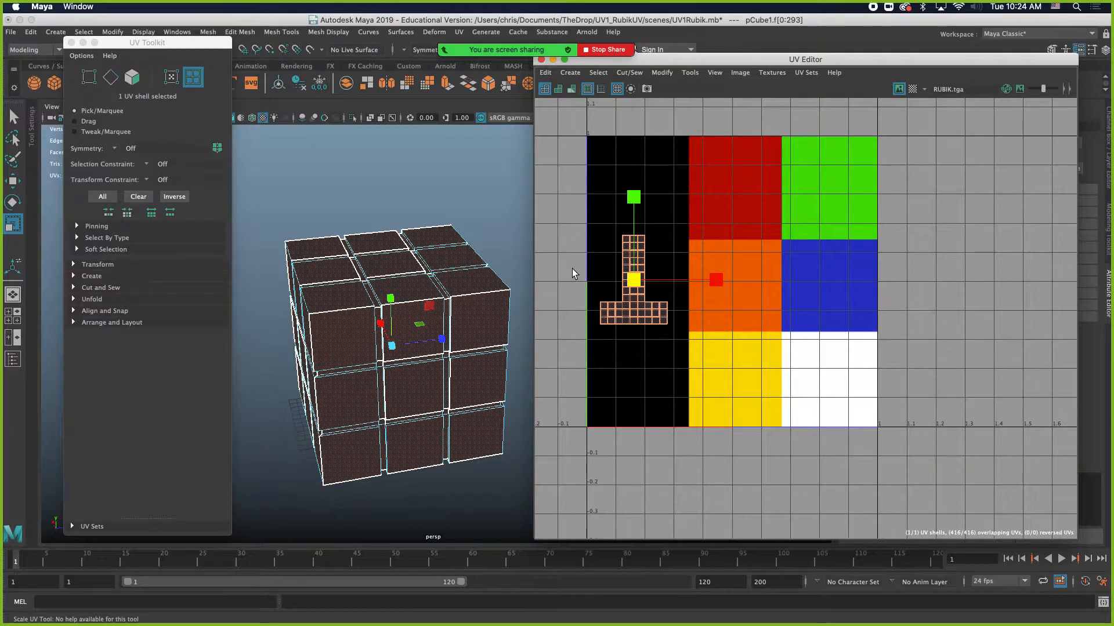
# Step: Return the cube to object selection and inspect its sides from several angles
pyautogui.click(672, 352)
pyautogui.moveTo(376, 290); pyautogui.dragTo(394, 514, button='right')
pyautogui.keyDown('alt'); pyautogui.moveTo(393, 514); pyautogui.dragTo(270, 314); pyautogui.keyUp('alt')
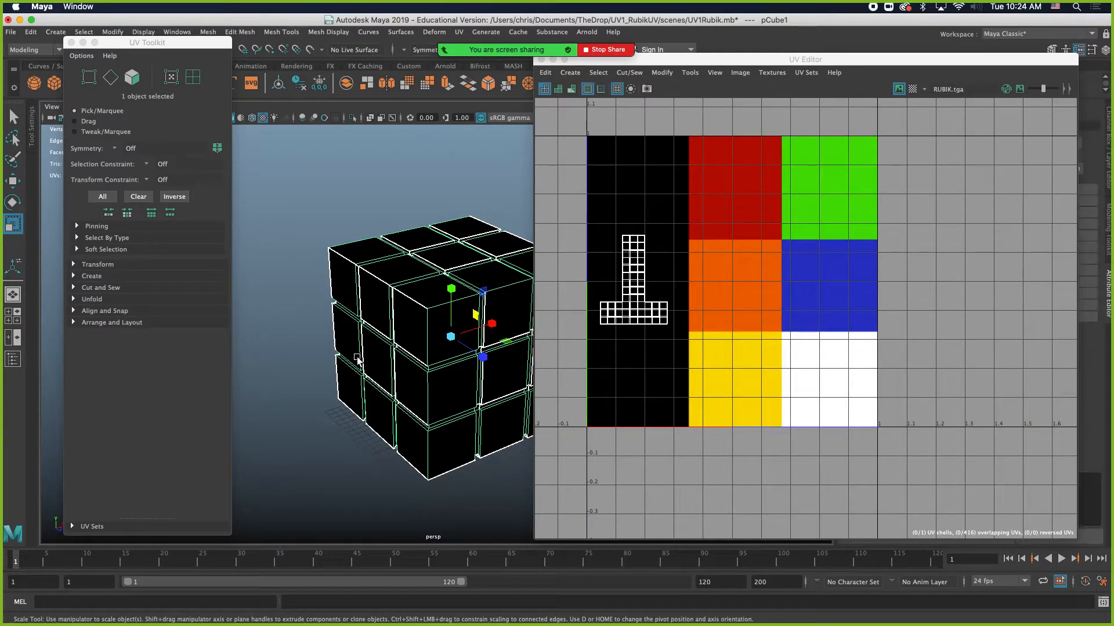
pyautogui.keyDown('alt'); pyautogui.moveTo(359, 384); pyautogui.dragTo(524, 378); pyautogui.keyUp('alt')
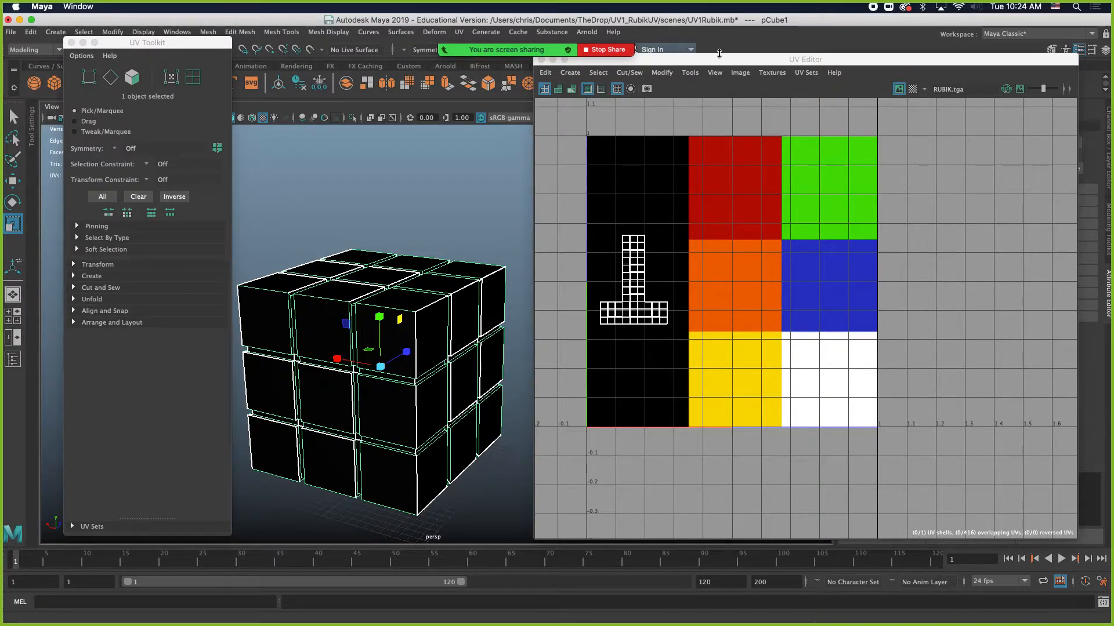
# Step: Dock the UV Toolkit to the UV Editor and place the combined window beside the cube in the perspective view
pyautogui.moveTo(789, 60); pyautogui.dragTo(463, 146)
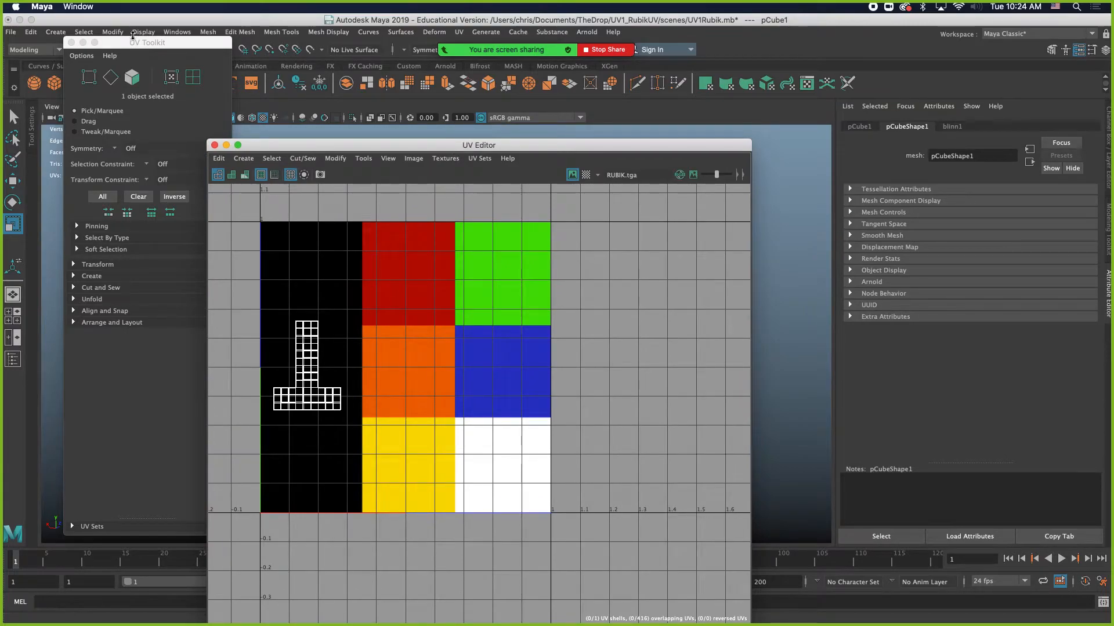
pyautogui.moveTo(133, 43); pyautogui.dragTo(749, 217)
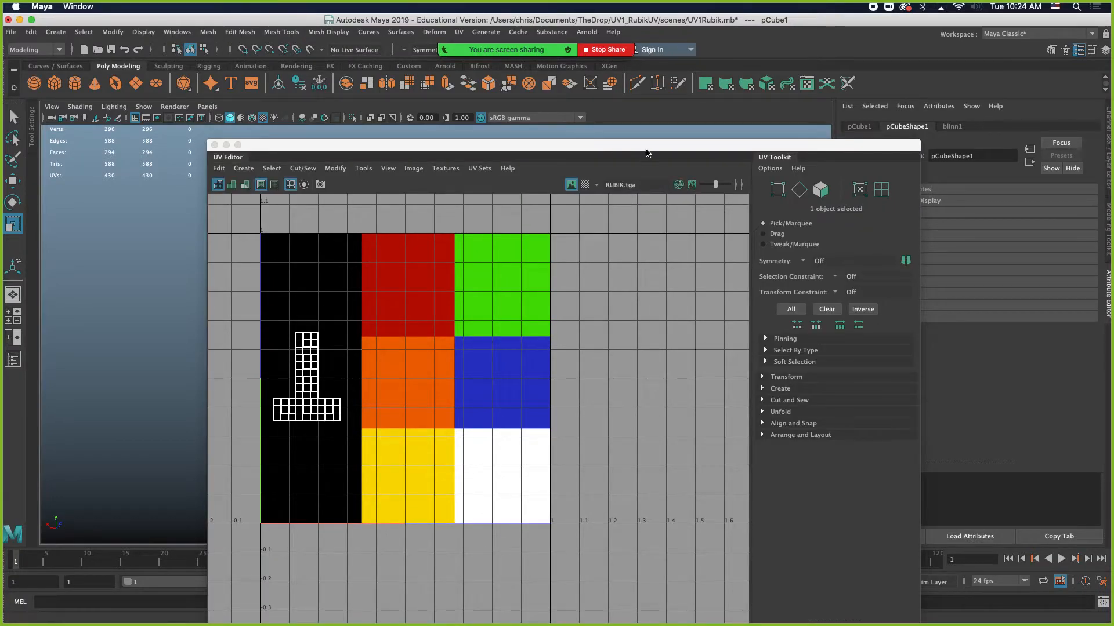
pyautogui.moveTo(646, 150); pyautogui.dragTo(537, 63)
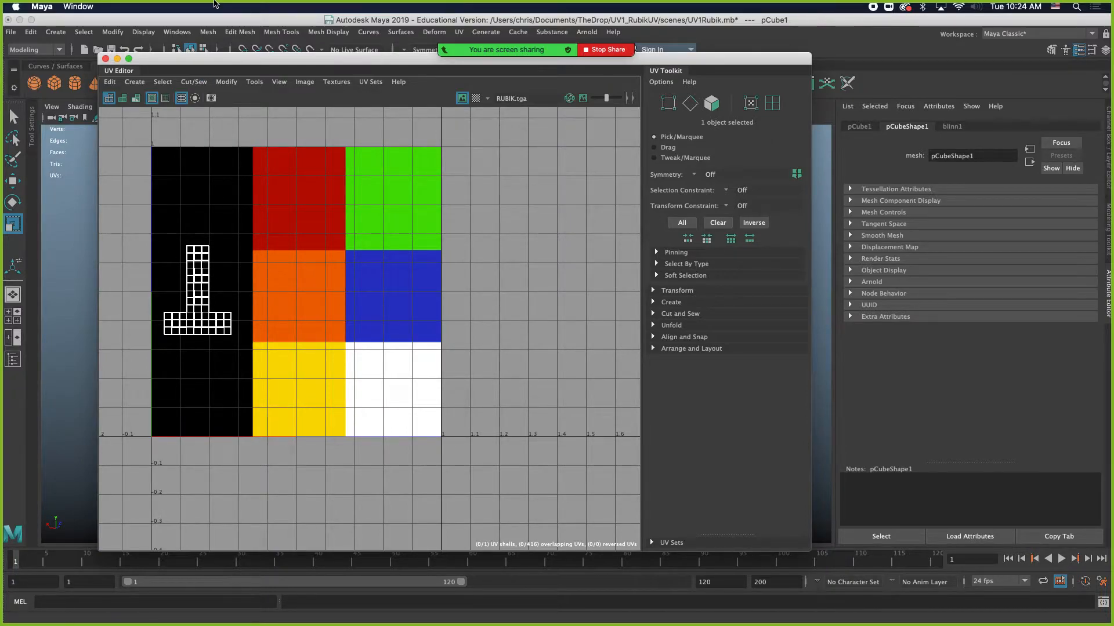
pyautogui.moveTo(205, 69); pyautogui.dragTo(764, 133)
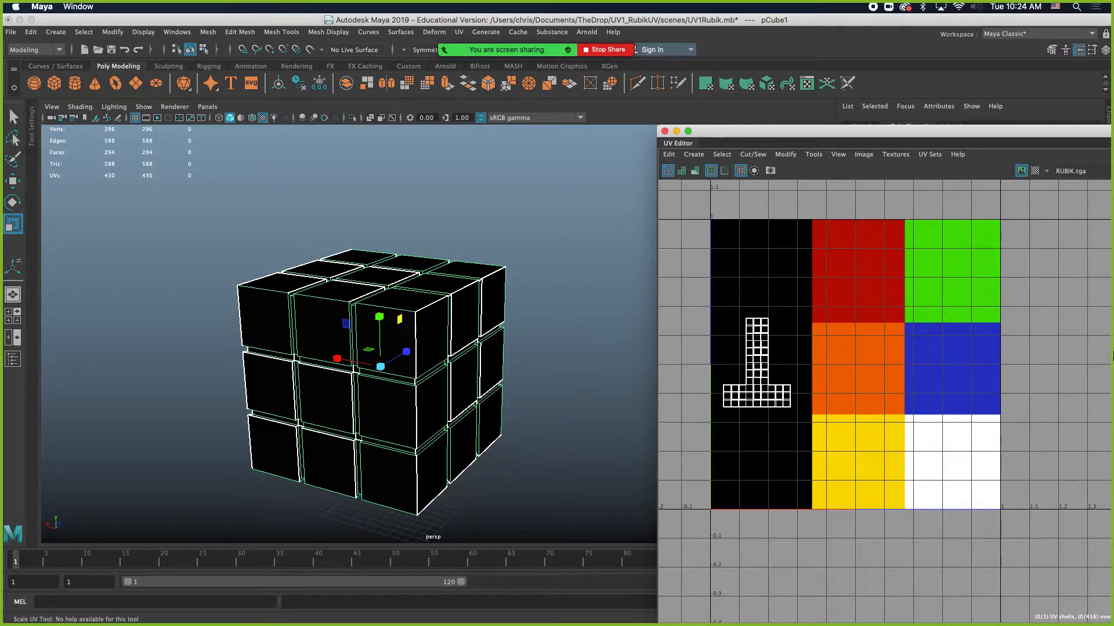
# Step: Switch the cube to face selection and select the nine large square faces on its upper side
pyautogui.keyDown('alt'); pyautogui.moveTo(493, 328); pyautogui.dragTo(450, 362); pyautogui.keyUp('alt')
pyautogui.moveTo(384, 278); pyautogui.dragTo(384, 312, button='right')
pyautogui.click(467, 319)
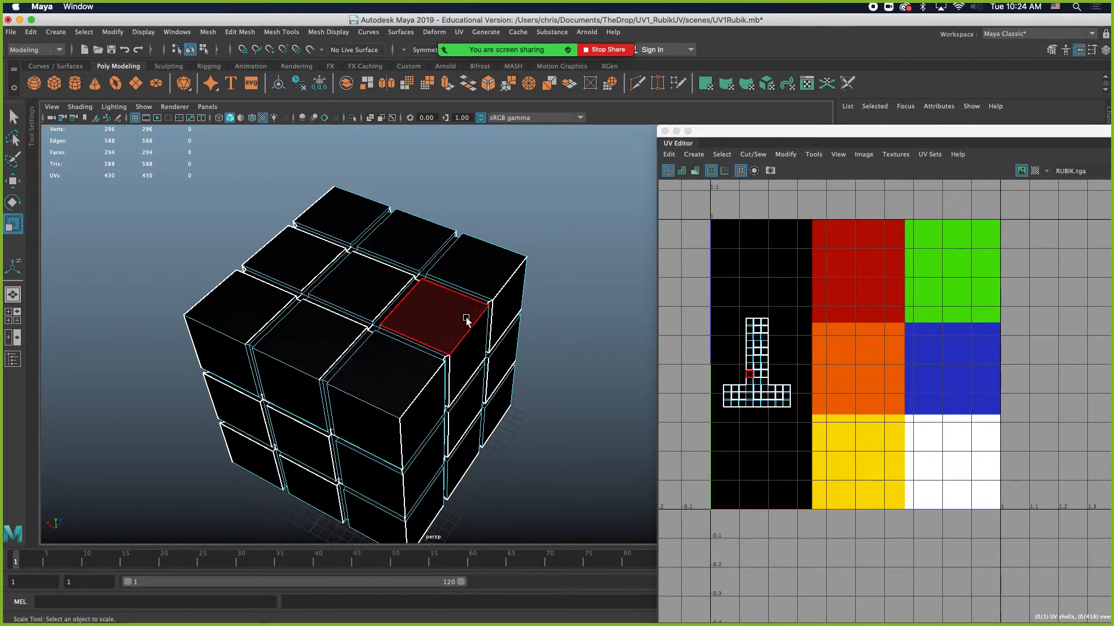
pyautogui.click(339, 216)
pyautogui.keyDown('shift'); pyautogui.click(406, 233); pyautogui.keyUp('shift')
pyautogui.keyDown('shift'); pyautogui.click(482, 264); pyautogui.keyUp('shift')
pyautogui.keyDown('shift'); pyautogui.click(439, 321); pyautogui.keyUp('shift')
pyautogui.keyDown('shift'); pyautogui.click(360, 283); pyautogui.keyUp('shift')
pyautogui.keyDown('shift'); pyautogui.click(293, 258); pyautogui.keyUp('shift')
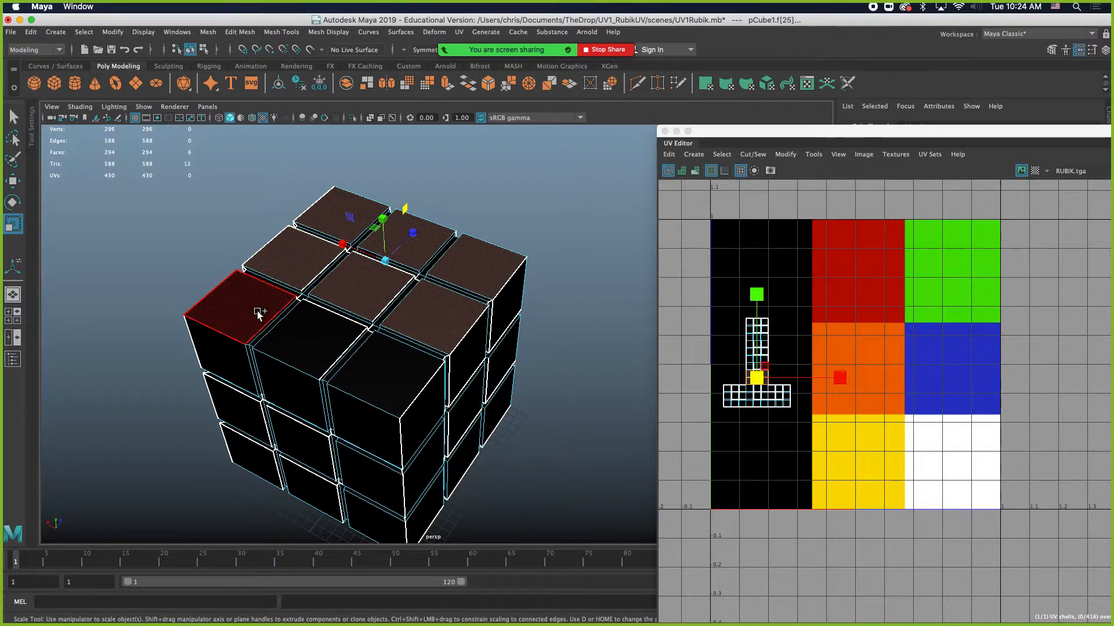
pyautogui.keyDown('shift'); pyautogui.click(241, 307); pyautogui.keyUp('shift')
pyautogui.keyDown('shift'); pyautogui.click(315, 329); pyautogui.keyUp('shift')
pyautogui.keyDown('shift'); pyautogui.click(385, 373); pyautogui.keyUp('shift')
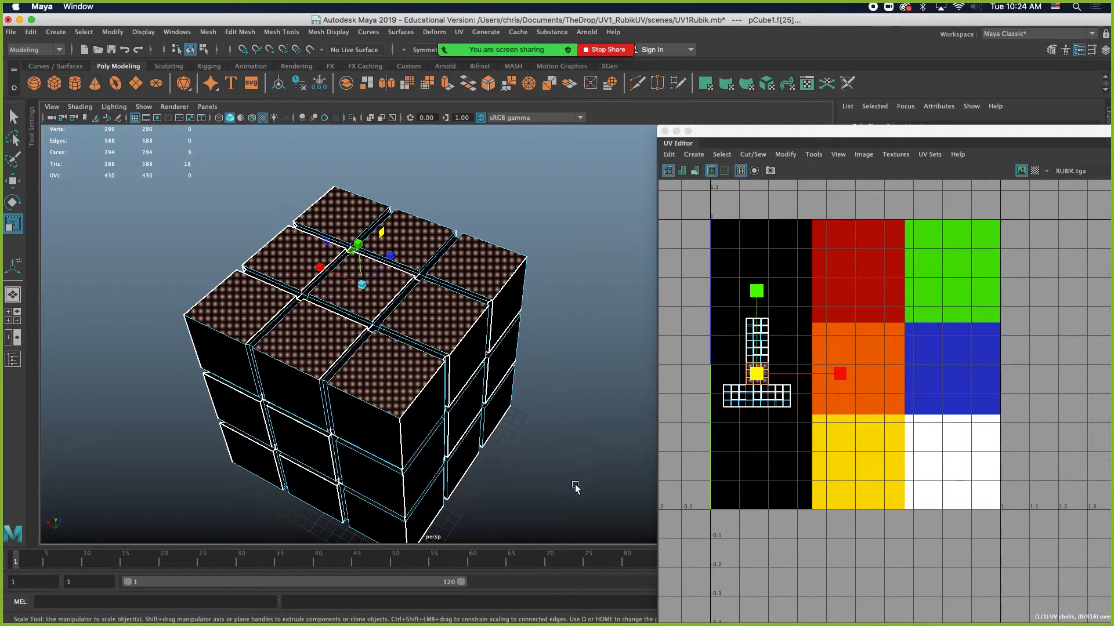
# Step: Review the selected faces from another angle and consult the planar mapping steps in the Google Docs notes before returning to Maya
pyautogui.keyDown('alt'); pyautogui.moveTo(573, 482); pyautogui.dragTo(522, 479); pyautogui.keyUp('alt')
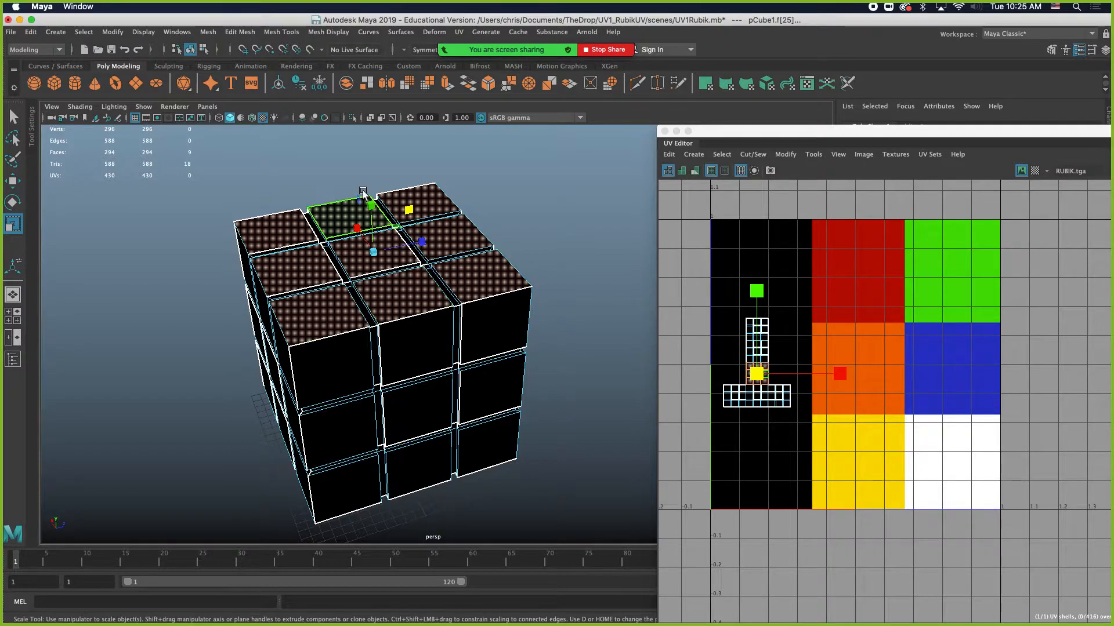
pyautogui.press('q')
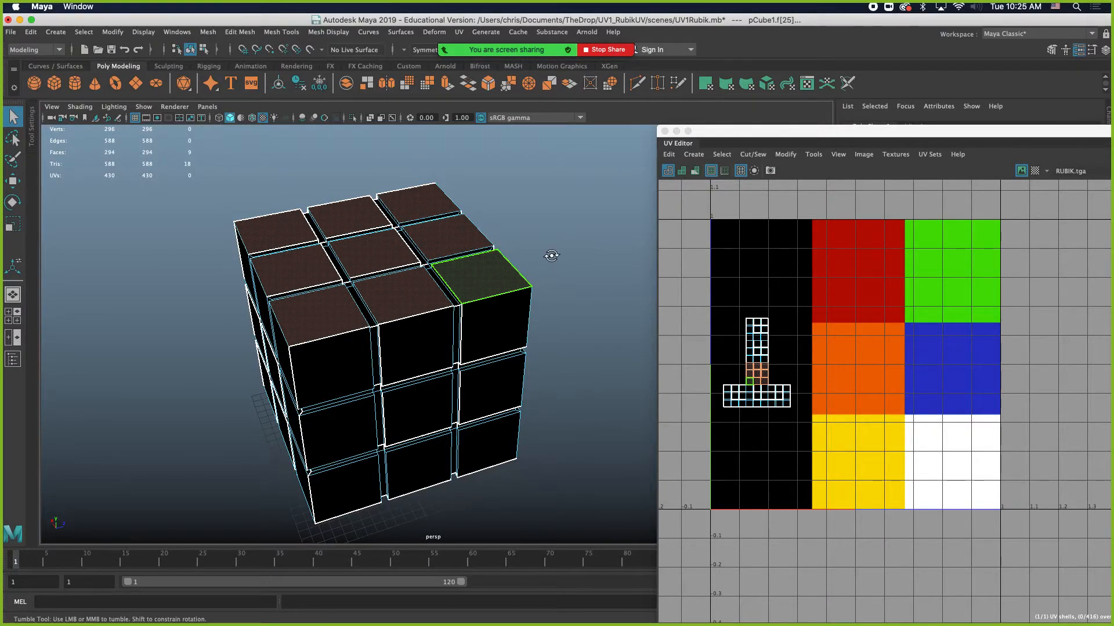
pyautogui.keyDown('alt'); pyautogui.moveTo(393, 226); pyautogui.dragTo(418, 125); pyautogui.keyUp('alt')
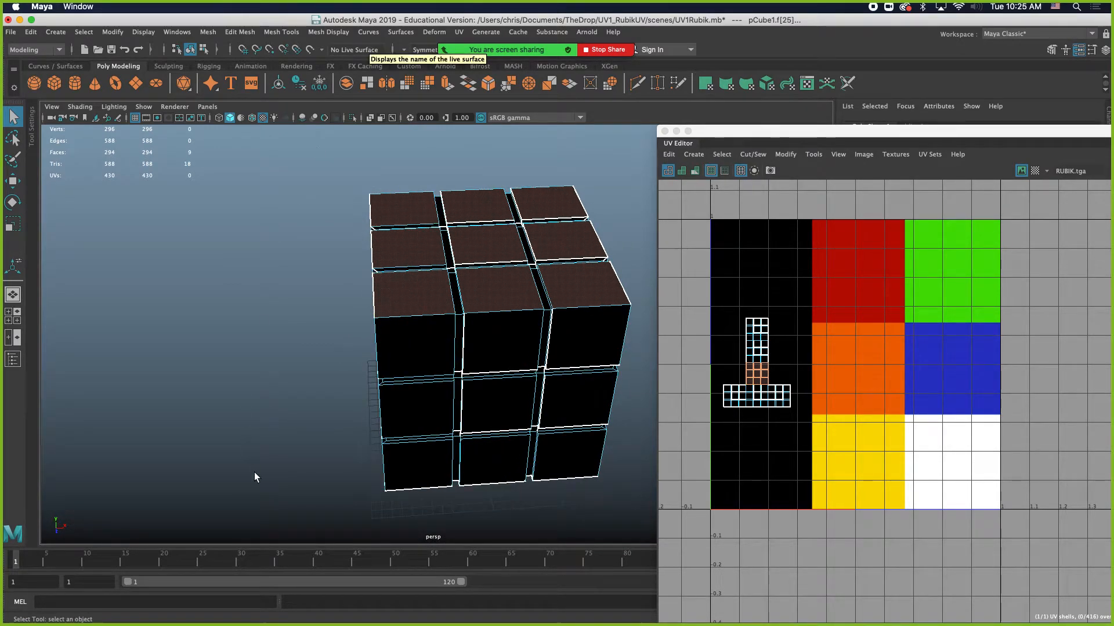
pyautogui.press('super+Tab')
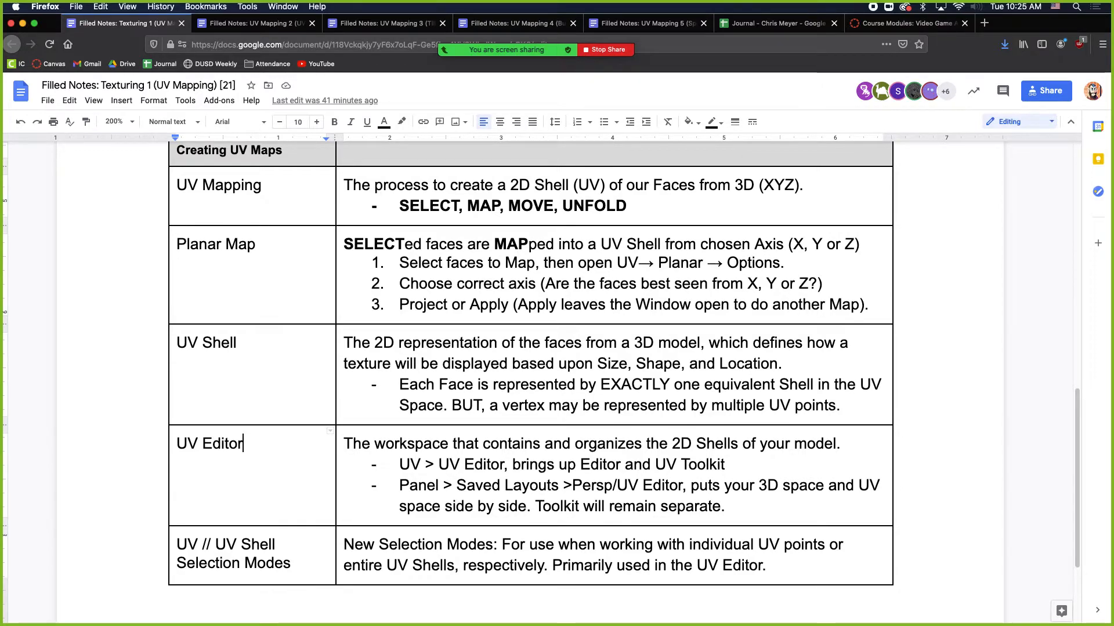
pyautogui.press('super+Tab')
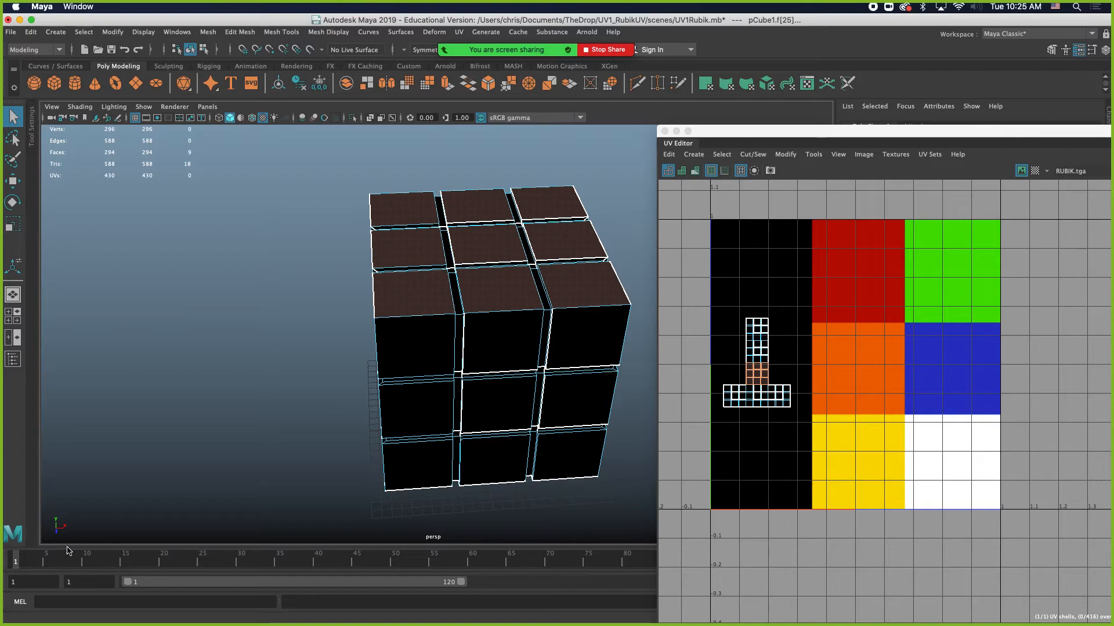
# Step: Open the Planar Mapping options beside the cube and compare the selected faces with the move manipulator's axes
pyautogui.click(457, 32)
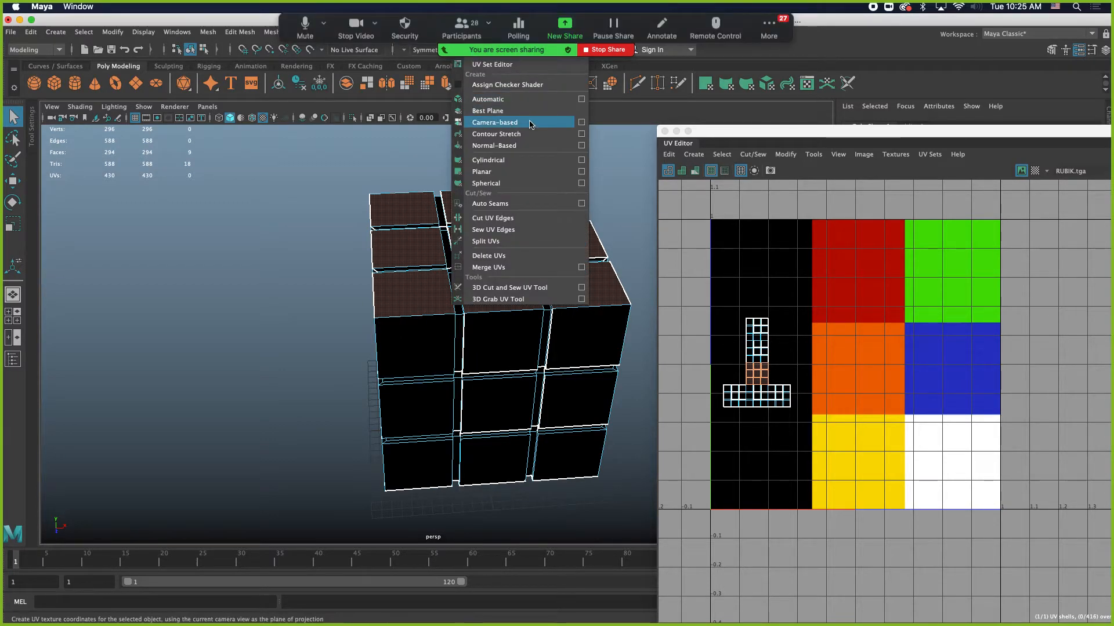
pyautogui.click(582, 172)
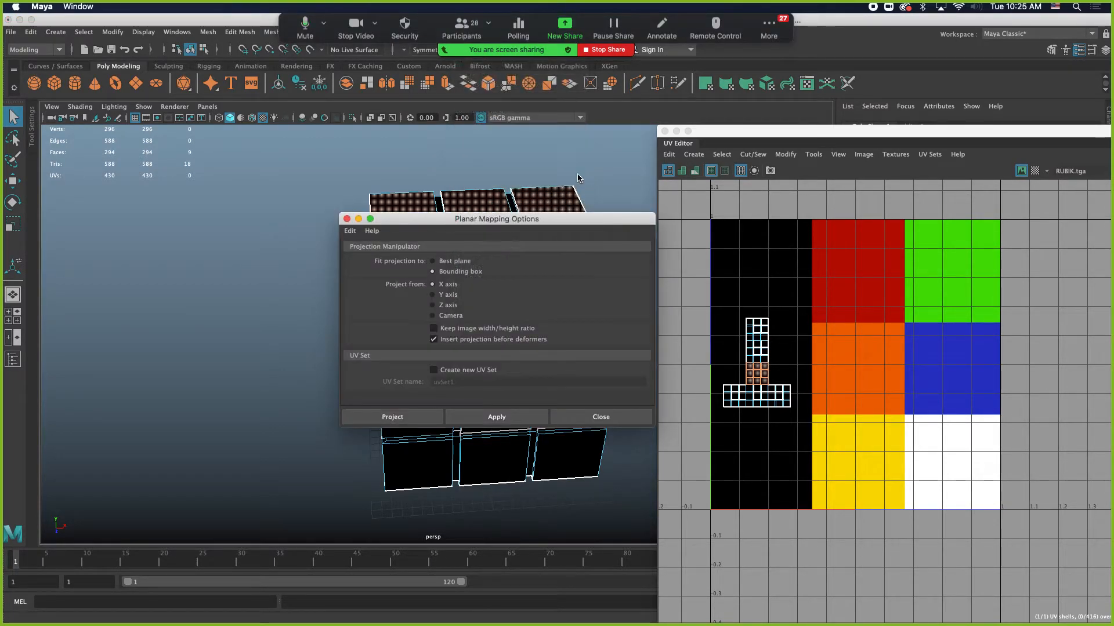
pyautogui.moveTo(546, 215); pyautogui.dragTo(248, 187)
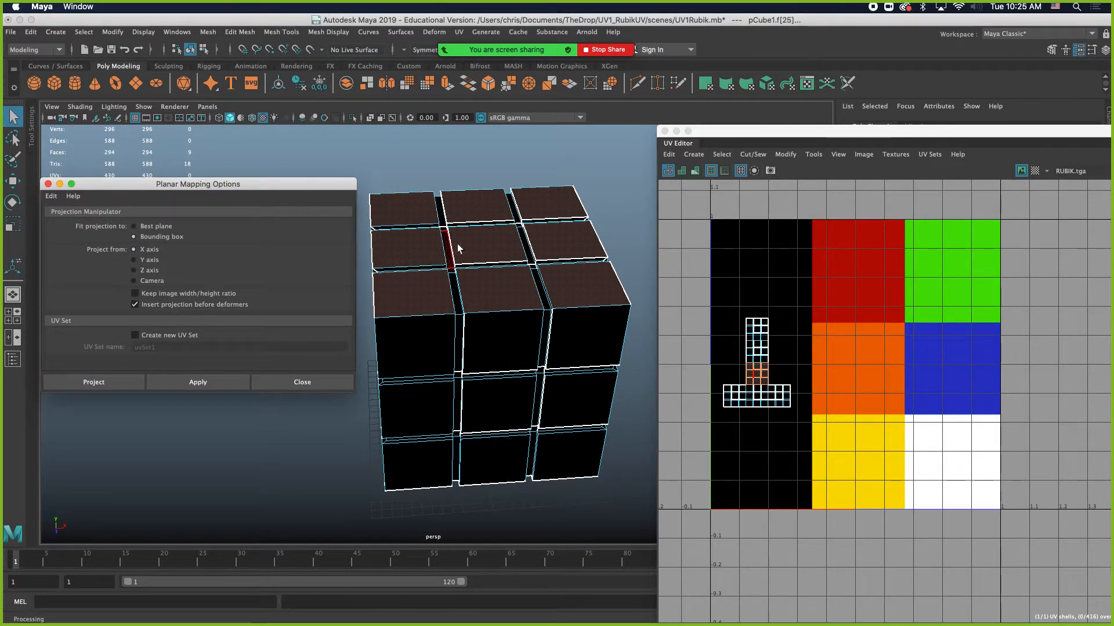
pyautogui.press('w')
pyautogui.keyDown('alt'); pyautogui.moveTo(551, 334); pyautogui.dragTo(517, 309); pyautogui.keyUp('alt')
pyautogui.keyDown('alt'); pyautogui.moveTo(518, 307); pyautogui.dragTo(557, 288, button='right'); pyautogui.keyUp('alt')
pyautogui.keyDown('alt'); pyautogui.moveTo(557, 288); pyautogui.dragTo(474, 317, button='middle'); pyautogui.keyUp('alt')
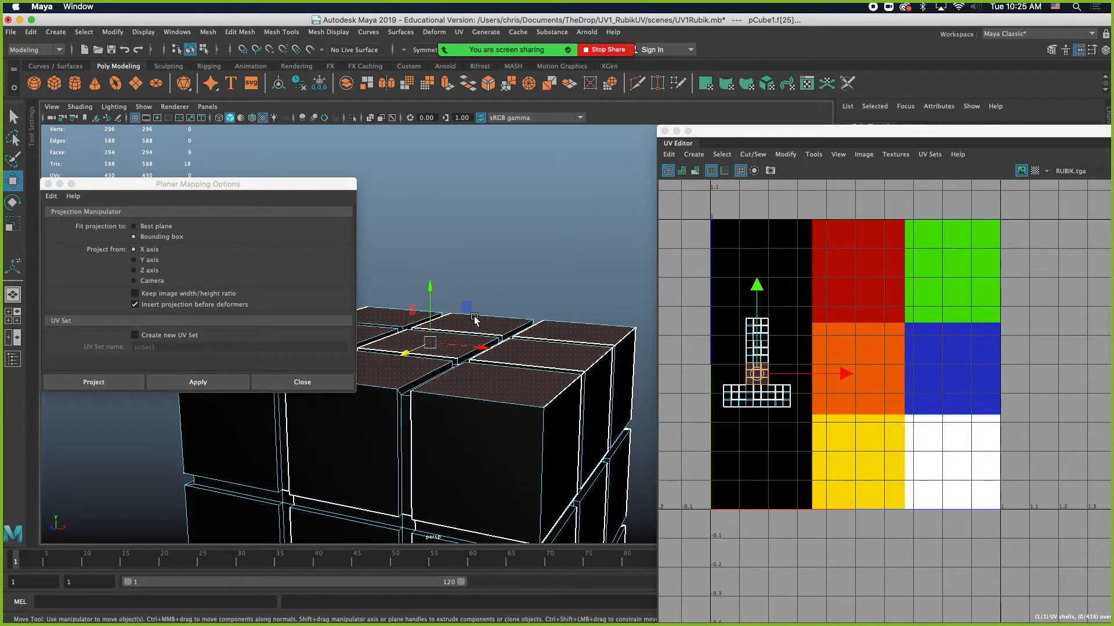
pyautogui.keyDown('alt'); pyautogui.moveTo(474, 317); pyautogui.dragTo(469, 387, button='right'); pyautogui.keyUp('alt')
pyautogui.keyDown('alt'); pyautogui.moveTo(469, 387); pyautogui.dragTo(506, 380); pyautogui.keyUp('alt')
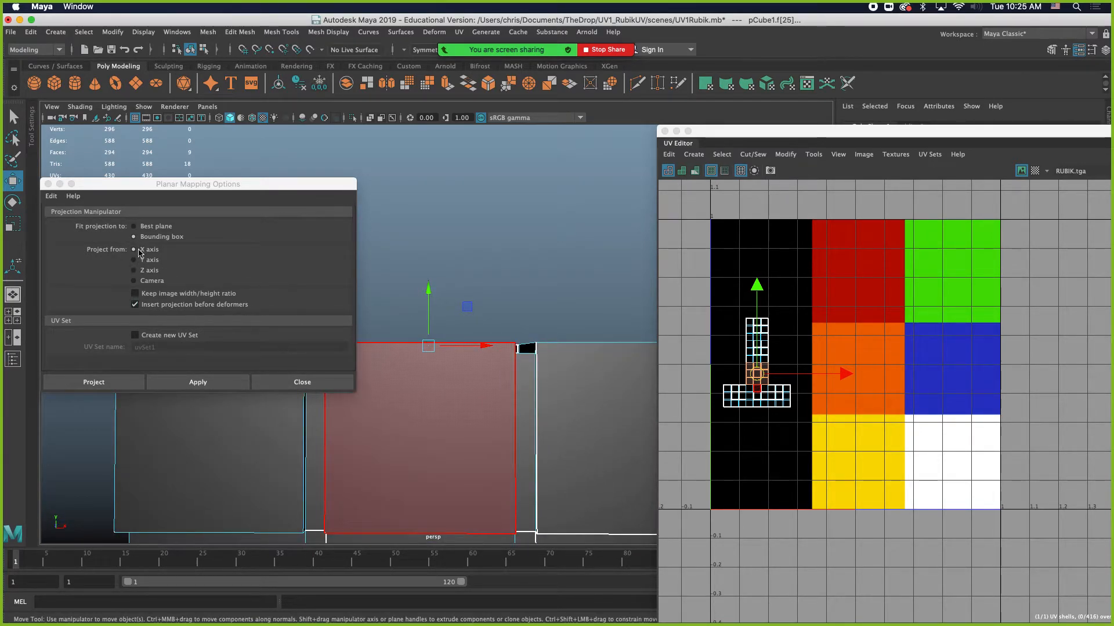
# Step: Try a planar projection of the selected faces from the X axis and move the projected UVs above the texture
pyautogui.click(194, 384)
pyautogui.click(853, 346)
pyautogui.moveTo(853, 346); pyautogui.dragTo(870, 211)
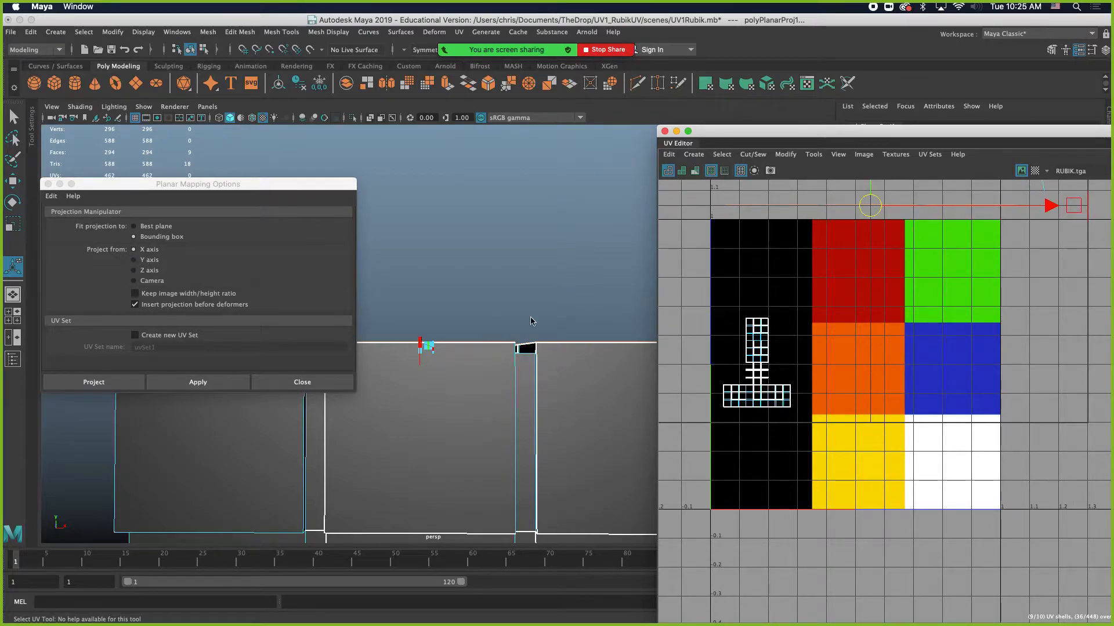
# Step: Project the planar map of the selected upper faces from the Z axis instead
pyautogui.keyDown('alt'); pyautogui.moveTo(532, 321); pyautogui.dragTo(486, 380); pyautogui.keyUp('alt')
pyautogui.click(133, 271)
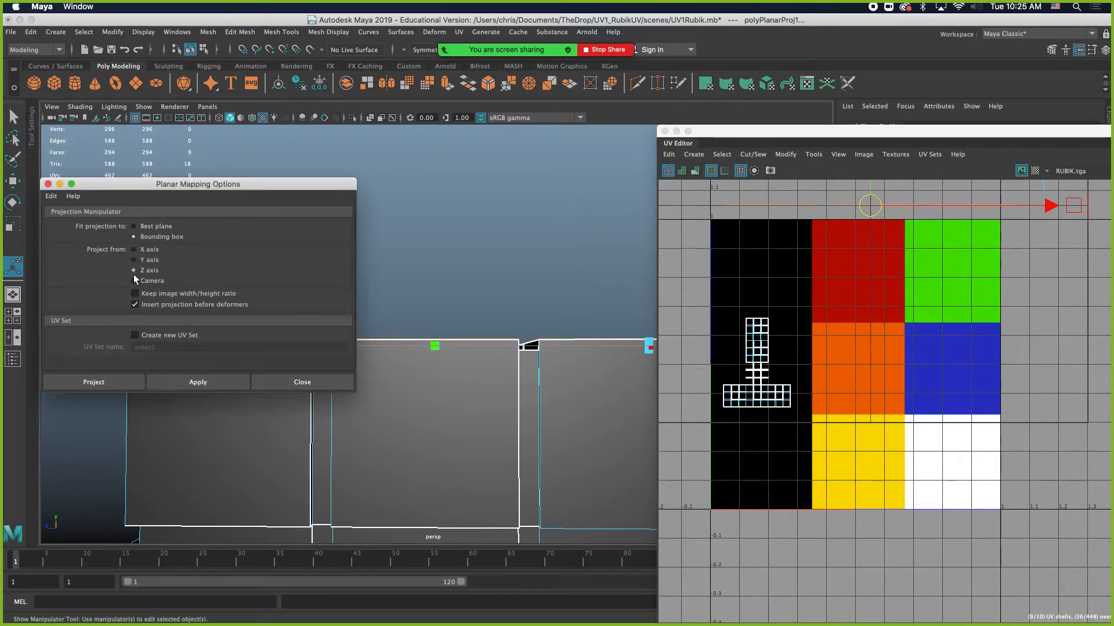
pyautogui.click(93, 383)
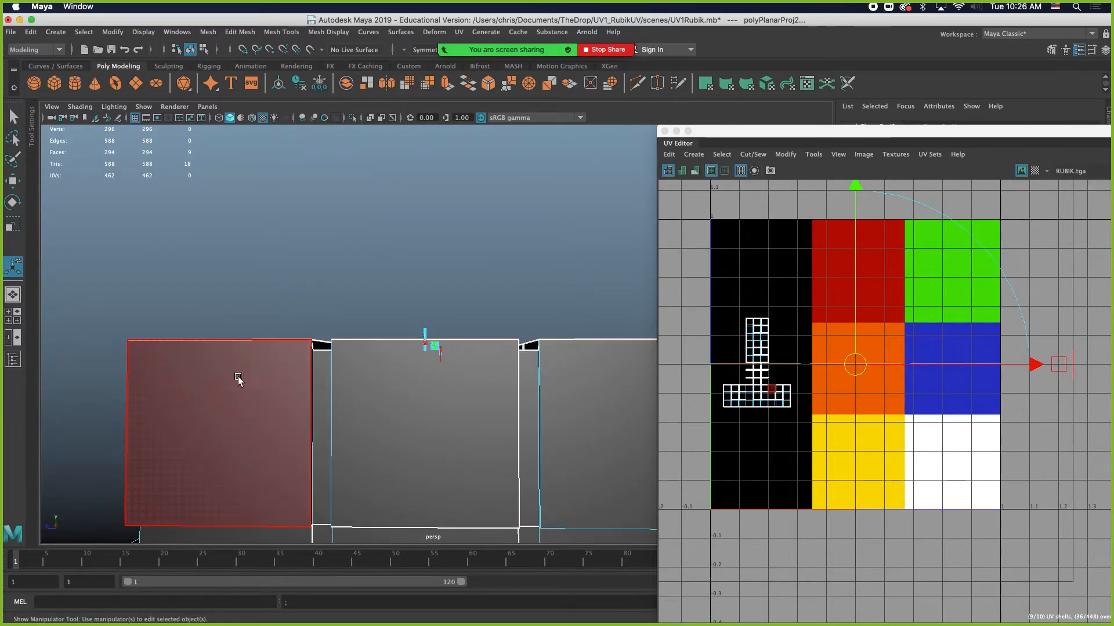
# Step: Reproject the planar map of the cube's selected top faces from the Y axis, fitted to the bounding box
pyautogui.click(458, 32)
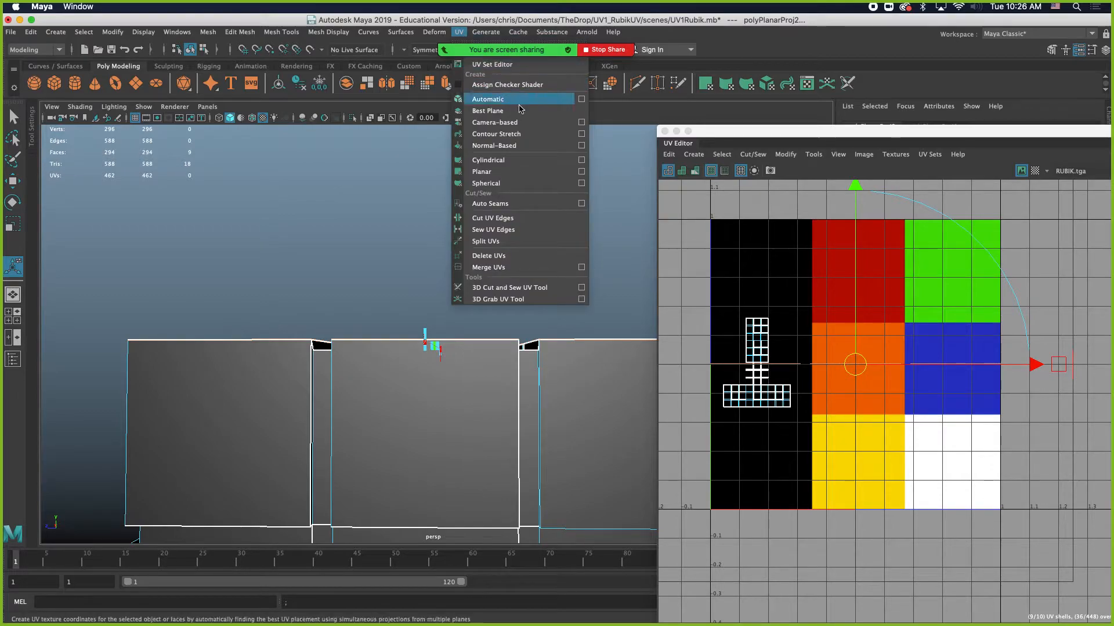
pyautogui.click(580, 172)
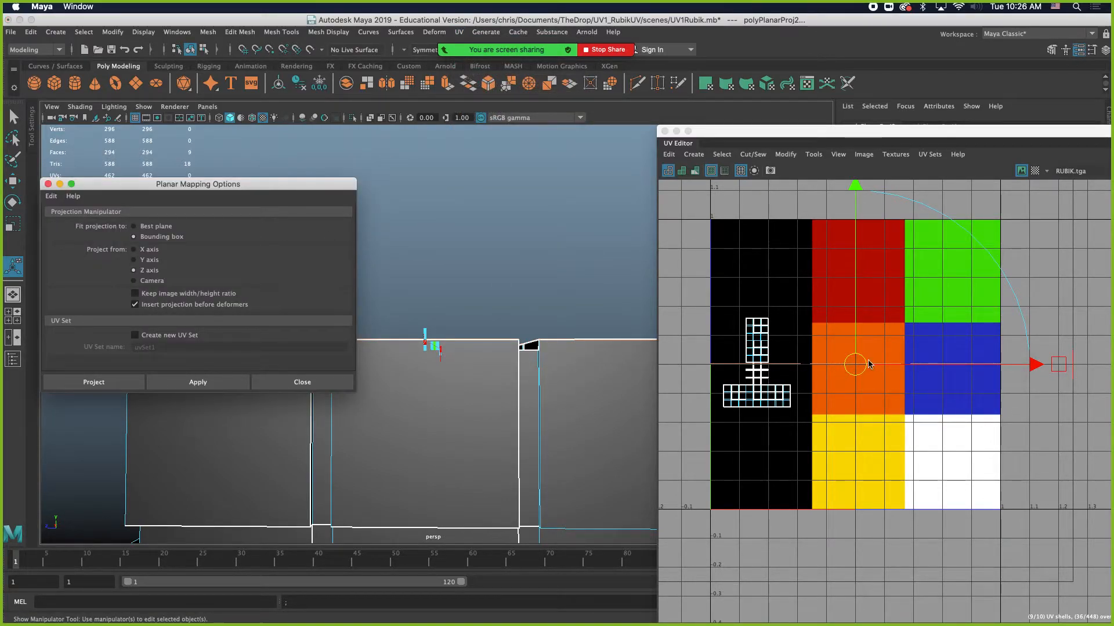
pyautogui.moveTo(473, 238)
pyautogui.keyDown('alt'); pyautogui.mouseDown()
pyautogui.moveTo(472, 318)
pyautogui.moveTo(501, 340)
pyautogui.moveTo(491, 342)
pyautogui.mouseUp(); pyautogui.keyUp('alt')
pyautogui.scroll(-2, 478, 332)
pyautogui.click(148, 261)
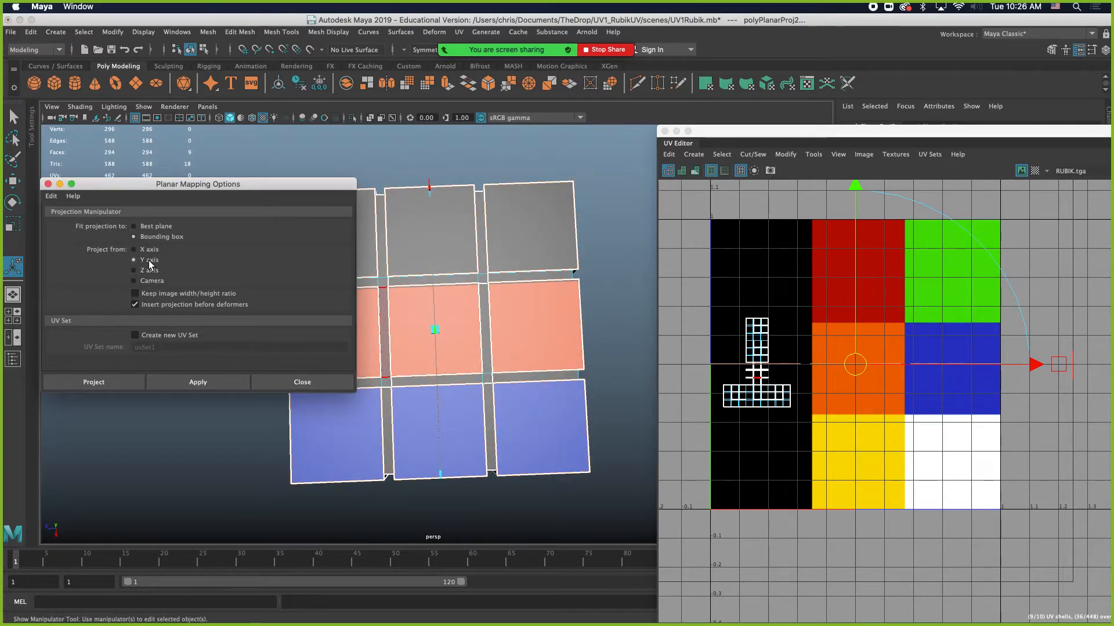
pyautogui.click(118, 381)
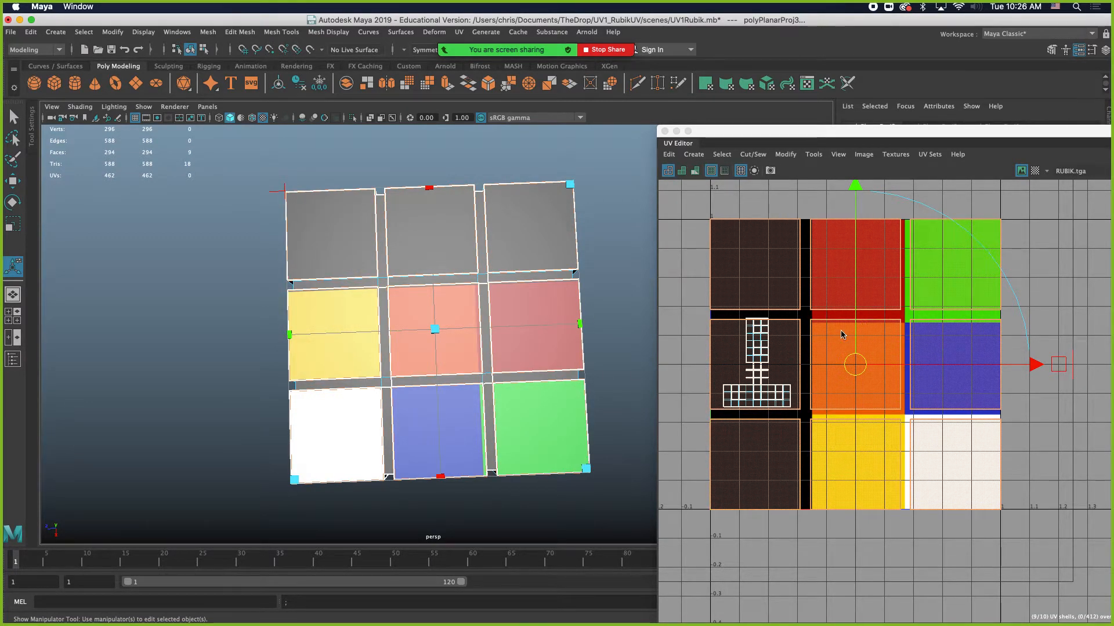
# Step: Scale down the top faces' UV shells and place them inside the red area of the texture
pyautogui.press('r')
pyautogui.moveTo(854, 366); pyautogui.dragTo(857, 269)
pyautogui.press('w')
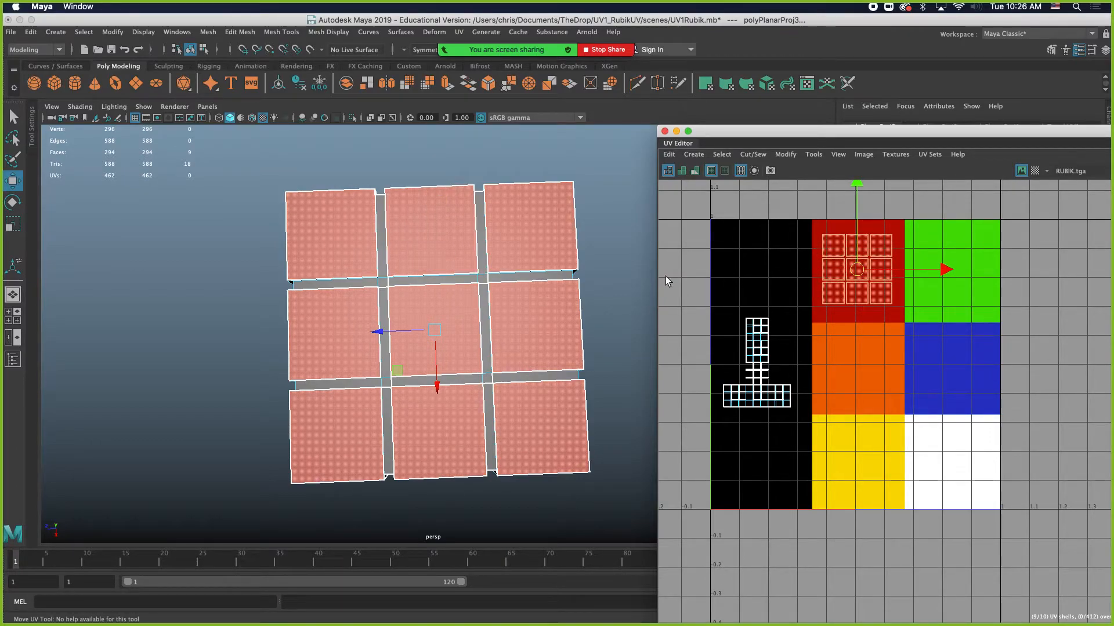
# Step: Select all nine square faces on the underside of the cube
pyautogui.keyDown('alt'); pyautogui.moveTo(436, 416); pyautogui.dragTo(415, 232); pyautogui.keyUp('alt')
pyautogui.click(285, 270)
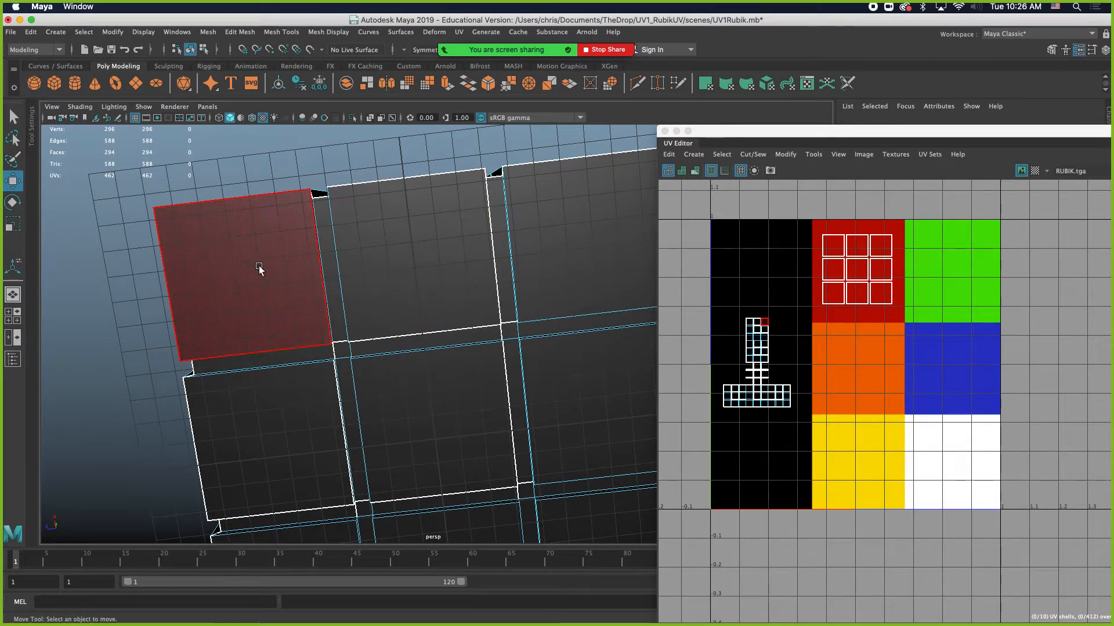
pyautogui.keyDown('shift'); pyautogui.click(390, 251); pyautogui.keyUp('shift')
pyautogui.scroll(-5, 526, 402)
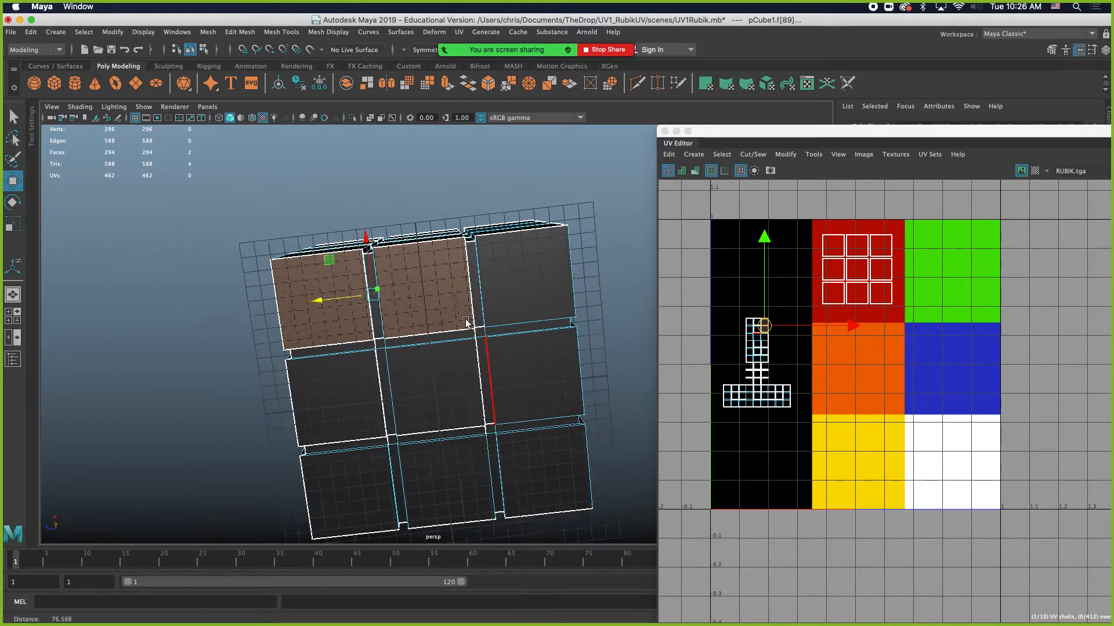
pyautogui.keyDown('alt'); pyautogui.moveTo(526, 402); pyautogui.dragTo(499, 293); pyautogui.keyUp('alt')
pyautogui.keyDown('shift'); pyautogui.click(499, 293); pyautogui.keyUp('shift')
pyautogui.keyDown('shift'); pyautogui.click(504, 371); pyautogui.keyUp('shift')
pyautogui.keyDown('shift'); pyautogui.click(455, 376); pyautogui.keyUp('shift')
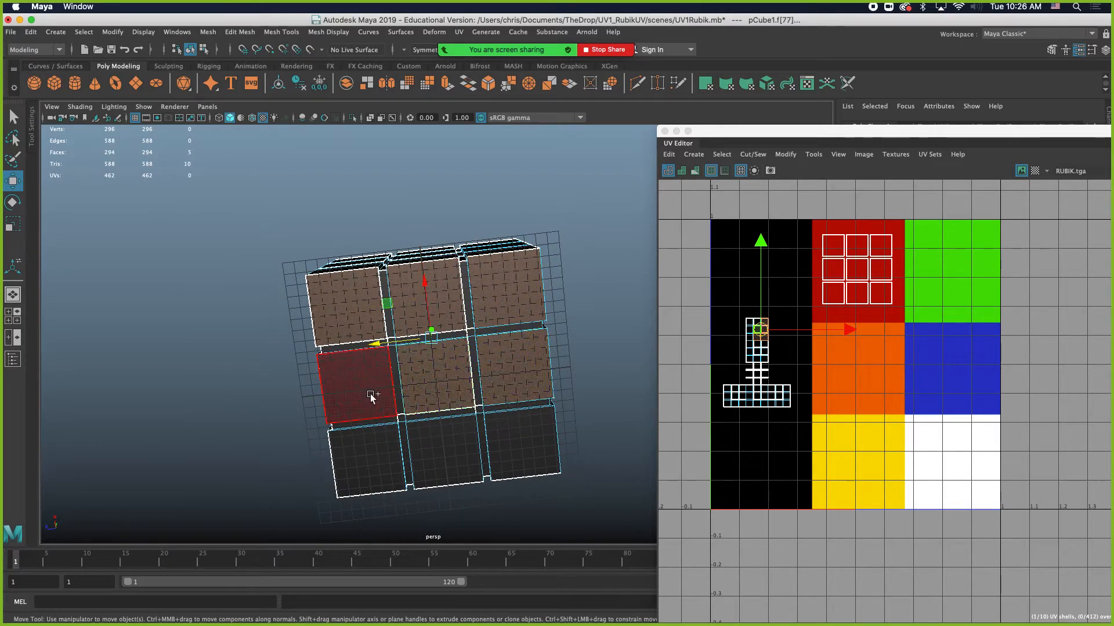
pyautogui.keyDown('shift'); pyautogui.click(357, 386); pyautogui.keyUp('shift')
pyautogui.keyDown('shift'); pyautogui.click(366, 457); pyautogui.keyUp('shift')
pyautogui.keyDown('shift'); pyautogui.click(453, 455); pyautogui.keyUp('shift')
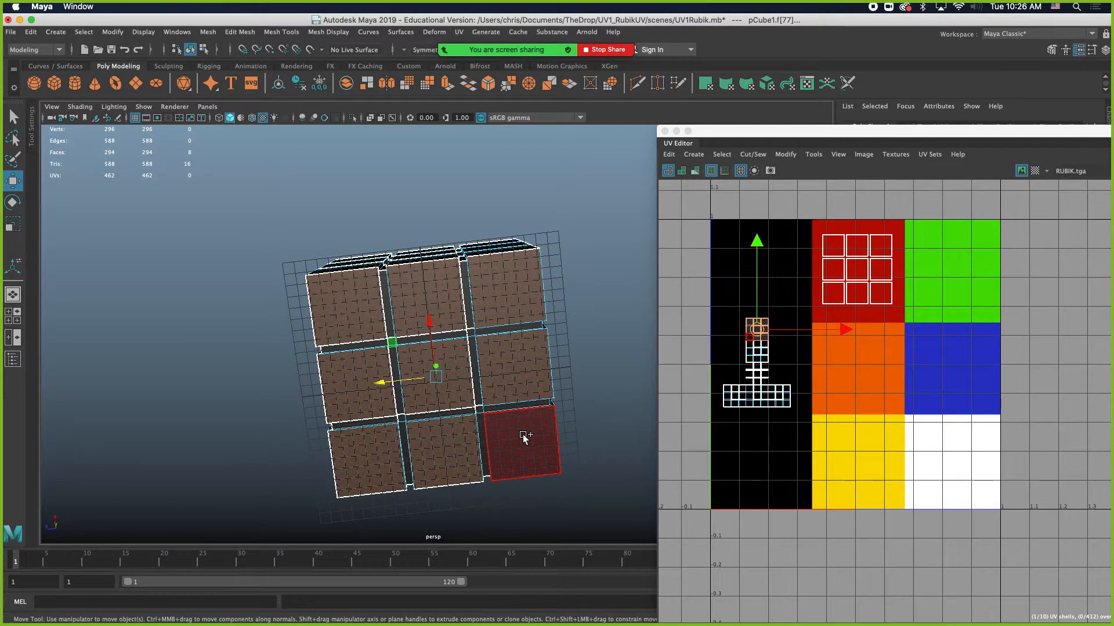
pyautogui.keyDown('shift'); pyautogui.click(519, 440); pyautogui.keyUp('shift')
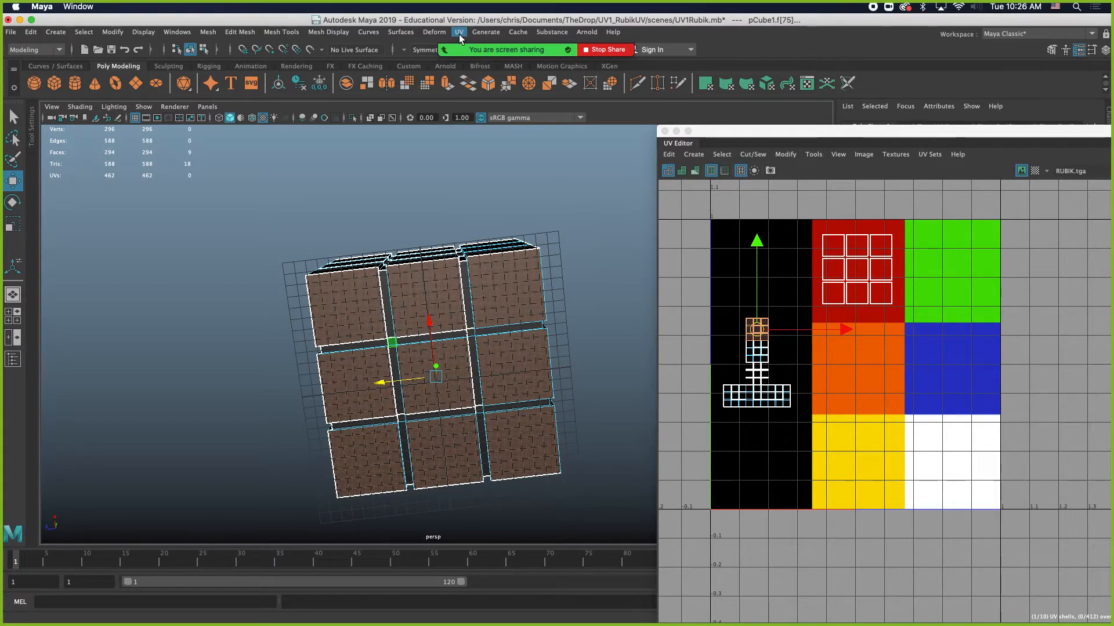
# Step: Project a planar map of the selected underside faces from the Y axis
pyautogui.click(459, 31)
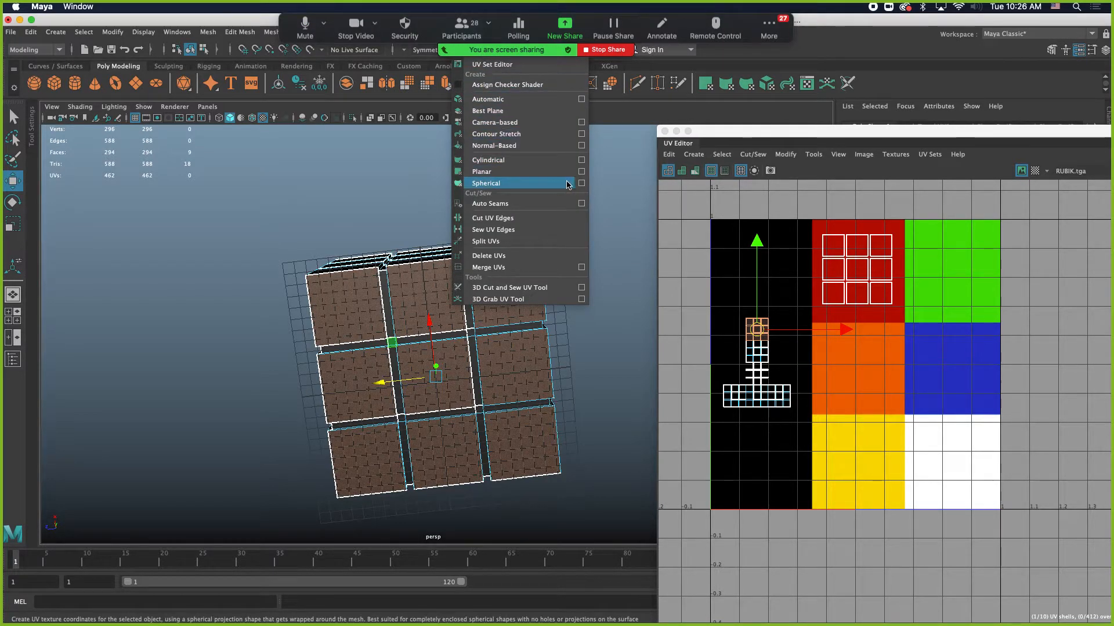
pyautogui.click(582, 172)
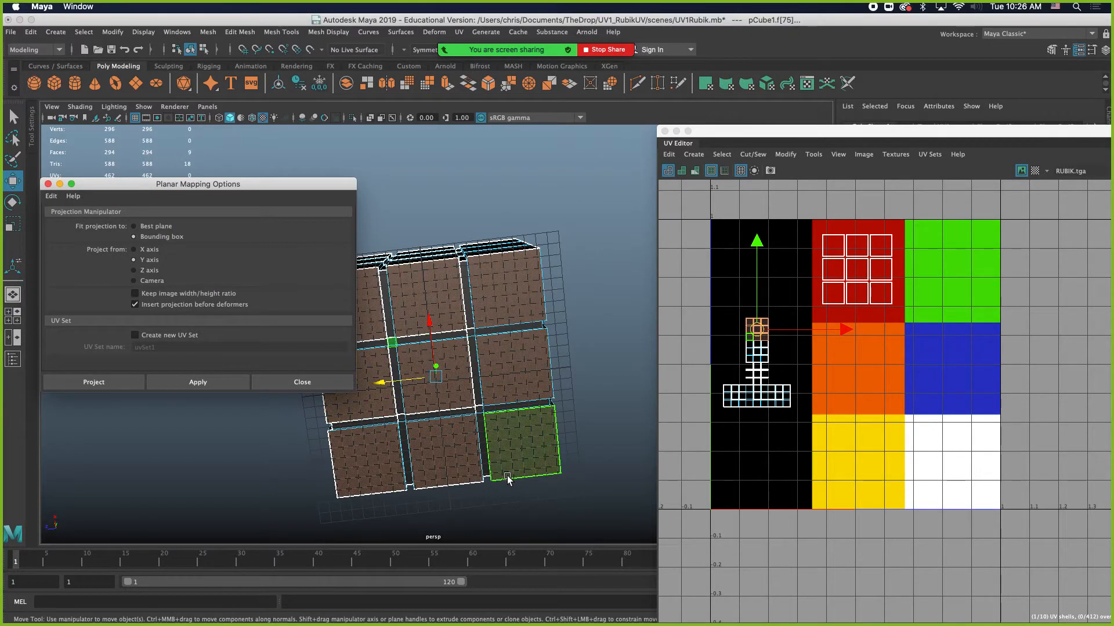
pyautogui.keyDown('alt'); pyautogui.moveTo(507, 475); pyautogui.dragTo(471, 430); pyautogui.keyUp('alt')
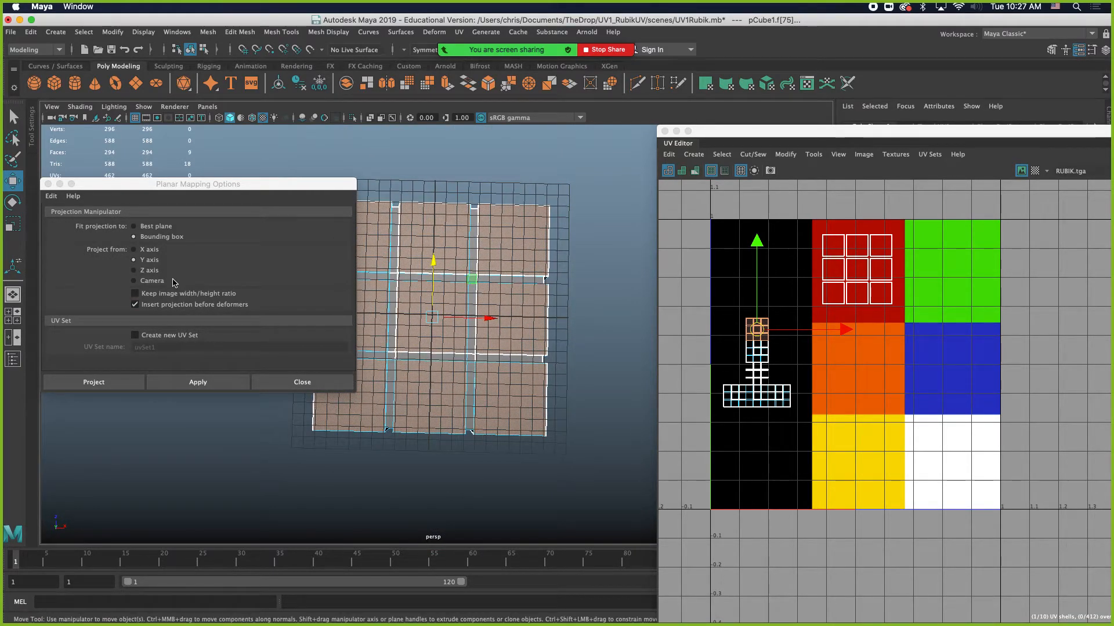
pyautogui.click(93, 383)
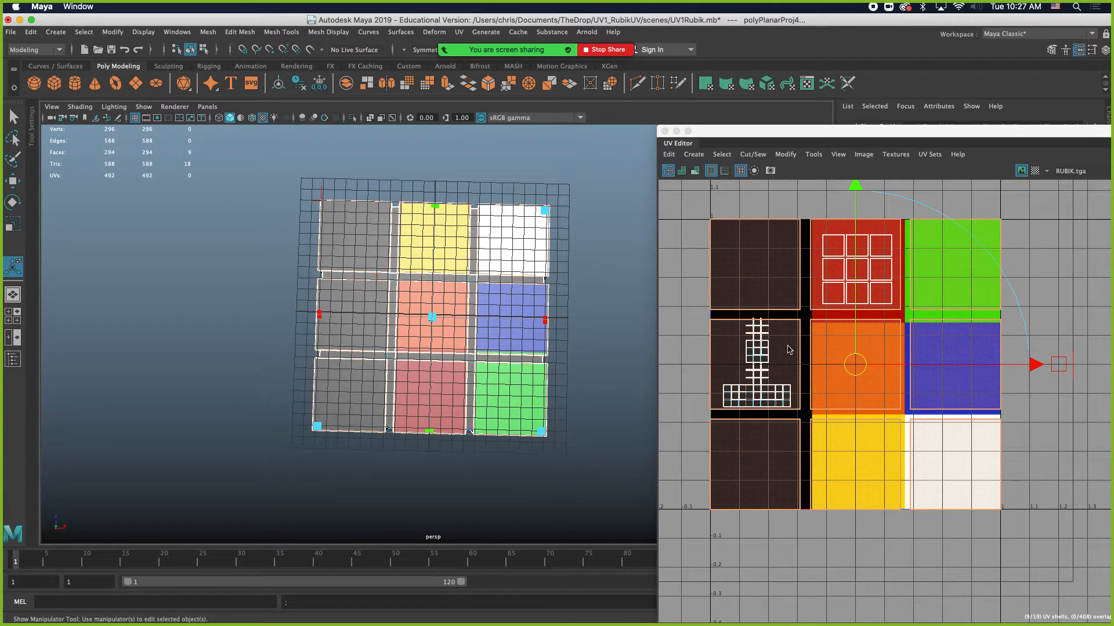
# Step: Scale down the underside faces' UV shells and center them inside the orange area of the texture
pyautogui.press('r')
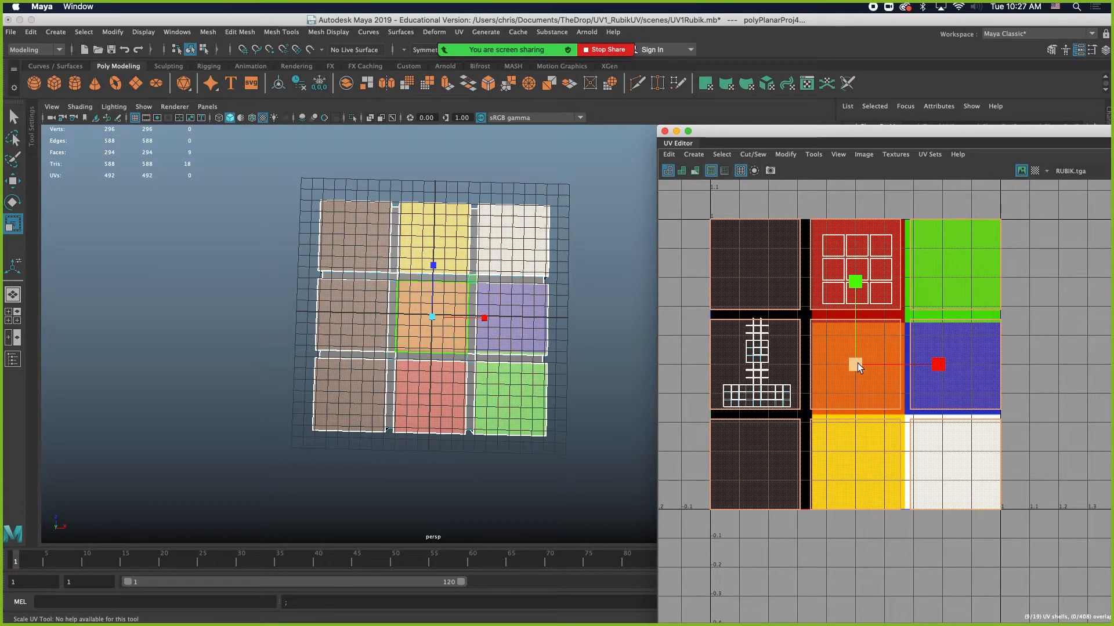
pyautogui.moveTo(857, 363); pyautogui.dragTo(794, 351)
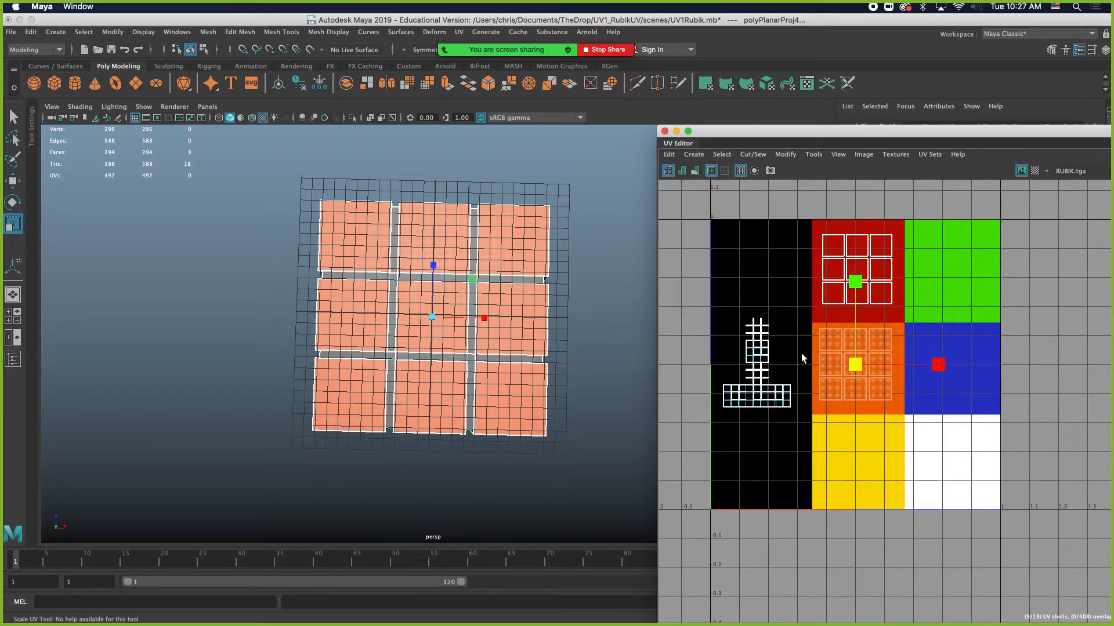
pyautogui.press('w')
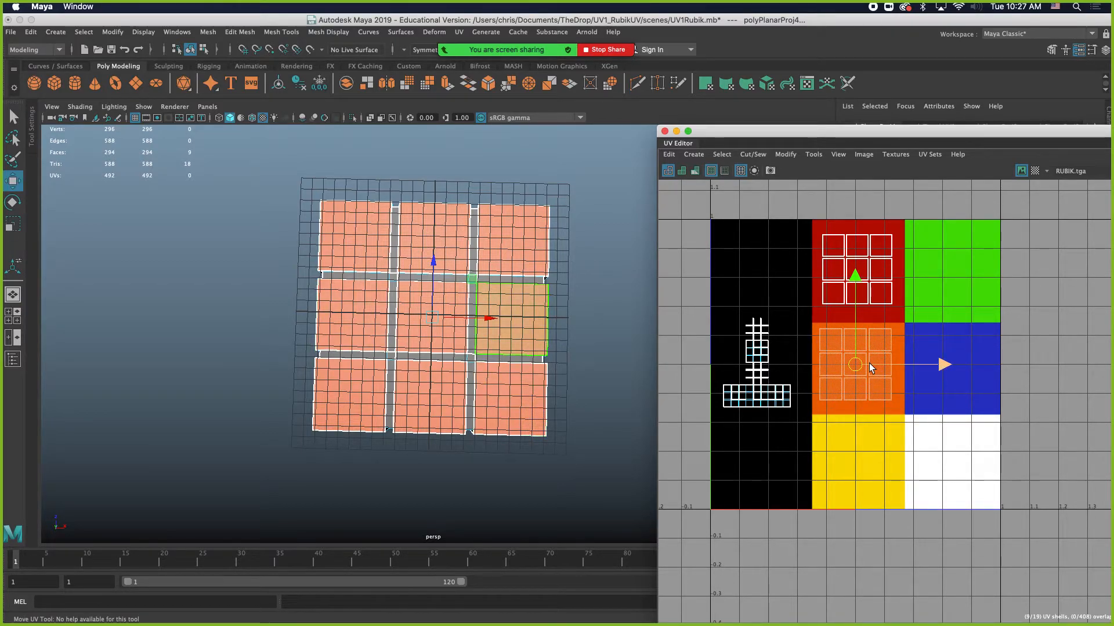
pyautogui.moveTo(856, 371); pyautogui.dragTo(858, 372)
# Step: Select all nine square faces on the cube's front side, facing the positive Z axis
pyautogui.keyDown('alt'); pyautogui.moveTo(481, 231); pyautogui.dragTo(495, 319); pyautogui.keyUp('alt')
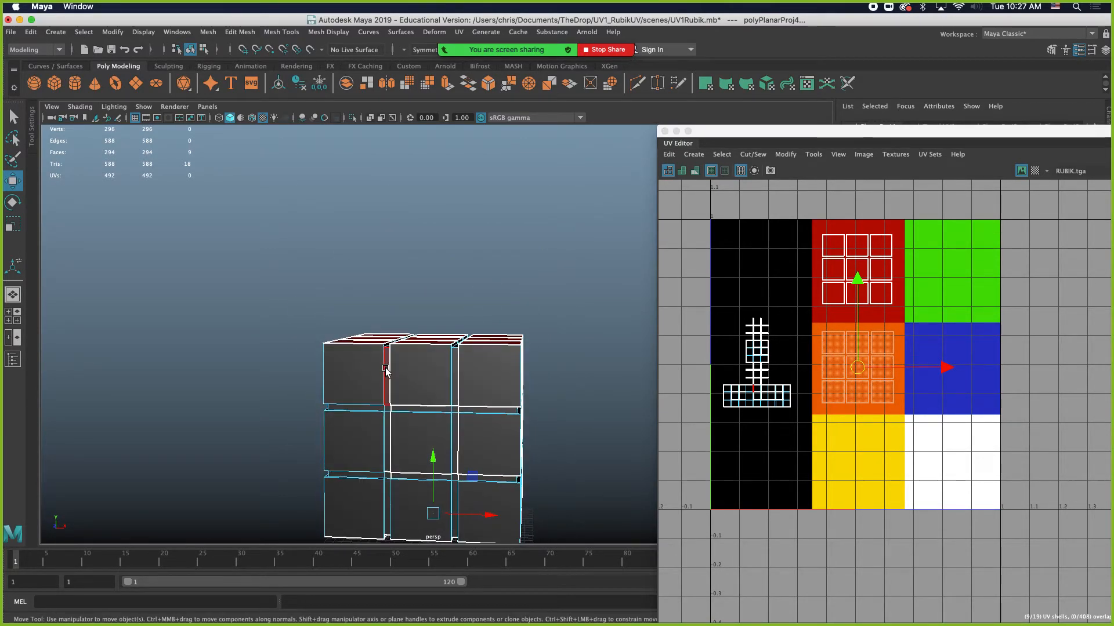
pyautogui.click(362, 371)
pyautogui.press('q')
pyautogui.keyDown('shift'); pyautogui.click(436, 363); pyautogui.keyUp('shift')
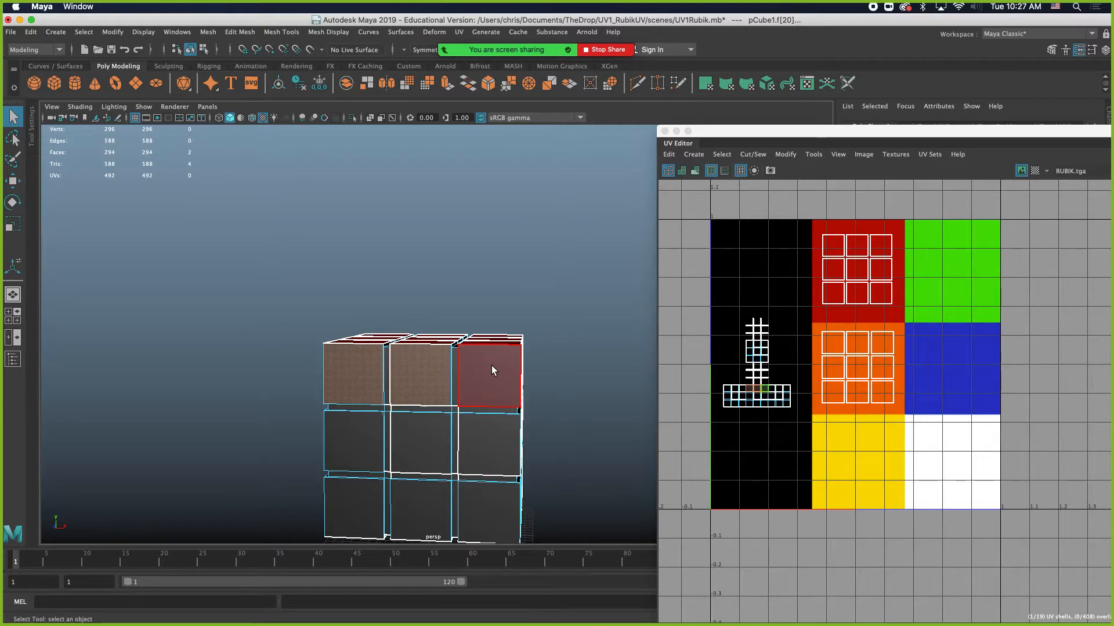
pyautogui.keyDown('shift'); pyautogui.click(492, 366); pyautogui.keyUp('shift')
pyautogui.keyDown('shift'); pyautogui.click(489, 444); pyautogui.keyUp('shift')
pyautogui.keyDown('shift'); pyautogui.click(488, 511); pyautogui.keyUp('shift')
pyautogui.keyDown('shift'); pyautogui.click(429, 457); pyautogui.keyUp('shift')
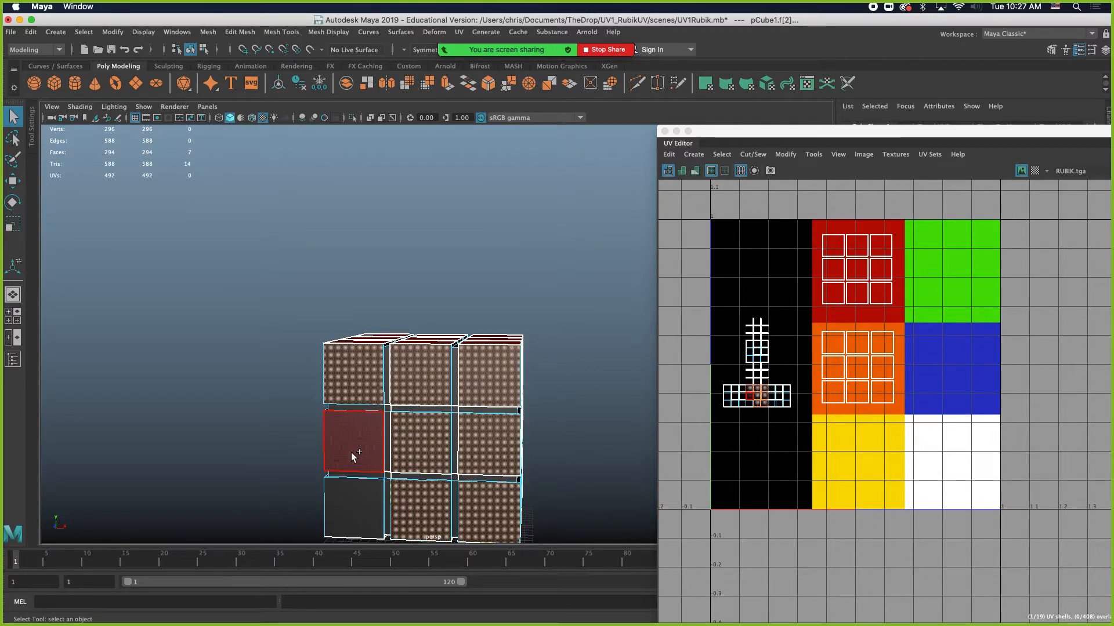
pyautogui.keyDown('shift'); pyautogui.click(350, 452); pyautogui.keyUp('shift')
# Step: Project a planar map of the selected front faces from the Z axis and close the mapping options
pyautogui.keyDown('alt'); pyautogui.moveTo(244, 350); pyautogui.dragTo(286, 348); pyautogui.keyUp('alt')
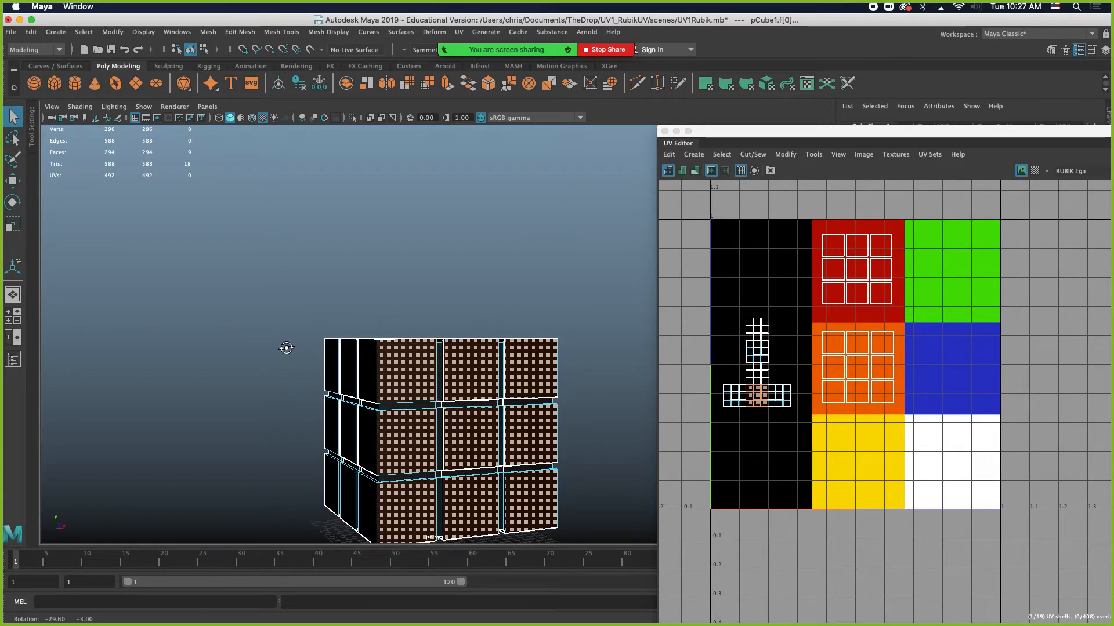
pyautogui.click(456, 33)
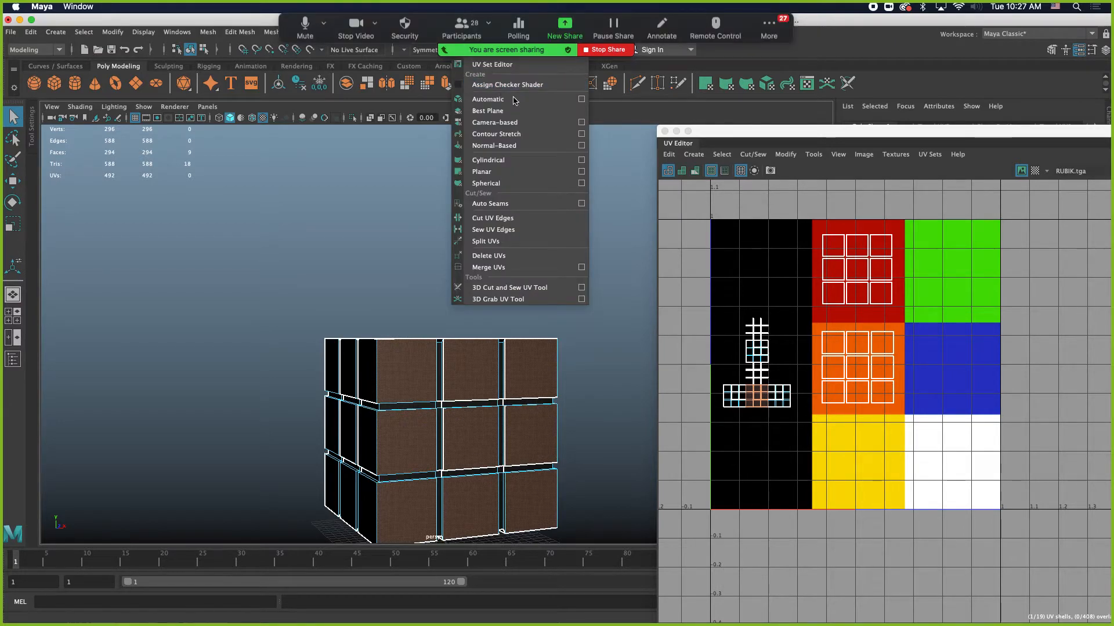
pyautogui.click(583, 172)
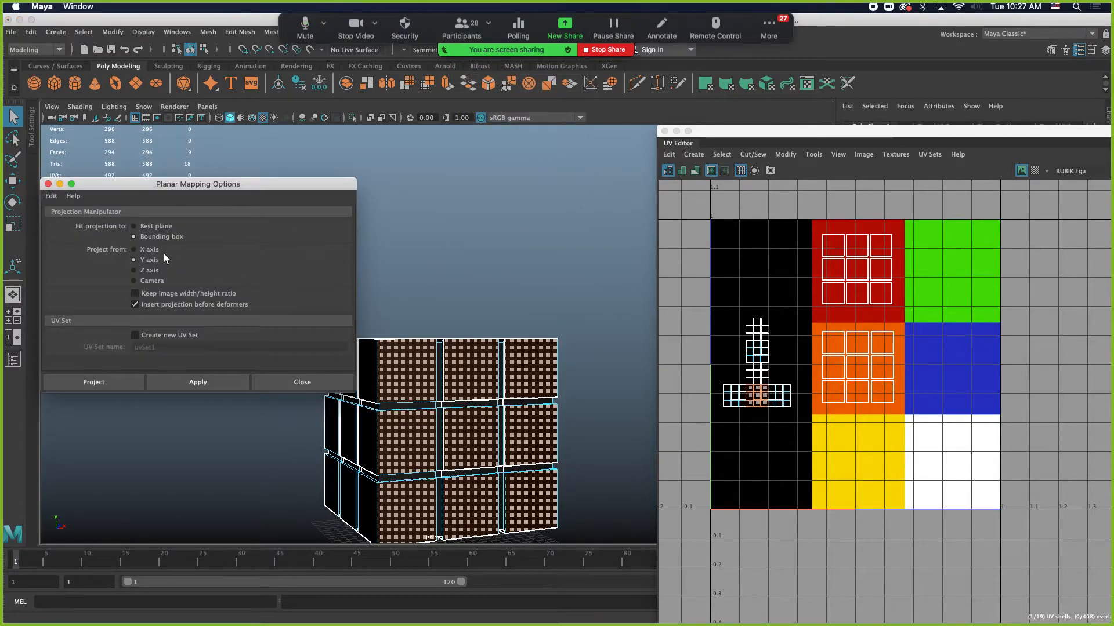
pyautogui.press('w')
pyautogui.keyDown('alt'); pyautogui.moveTo(490, 311); pyautogui.dragTo(447, 304); pyautogui.keyUp('alt')
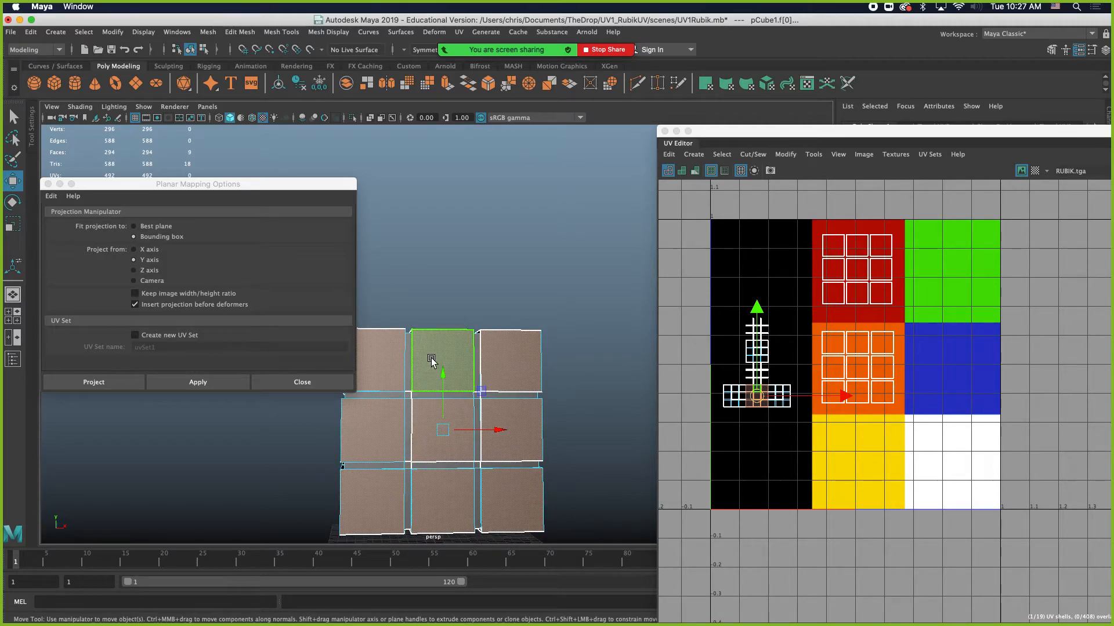
pyautogui.click(147, 271)
pyautogui.click(137, 383)
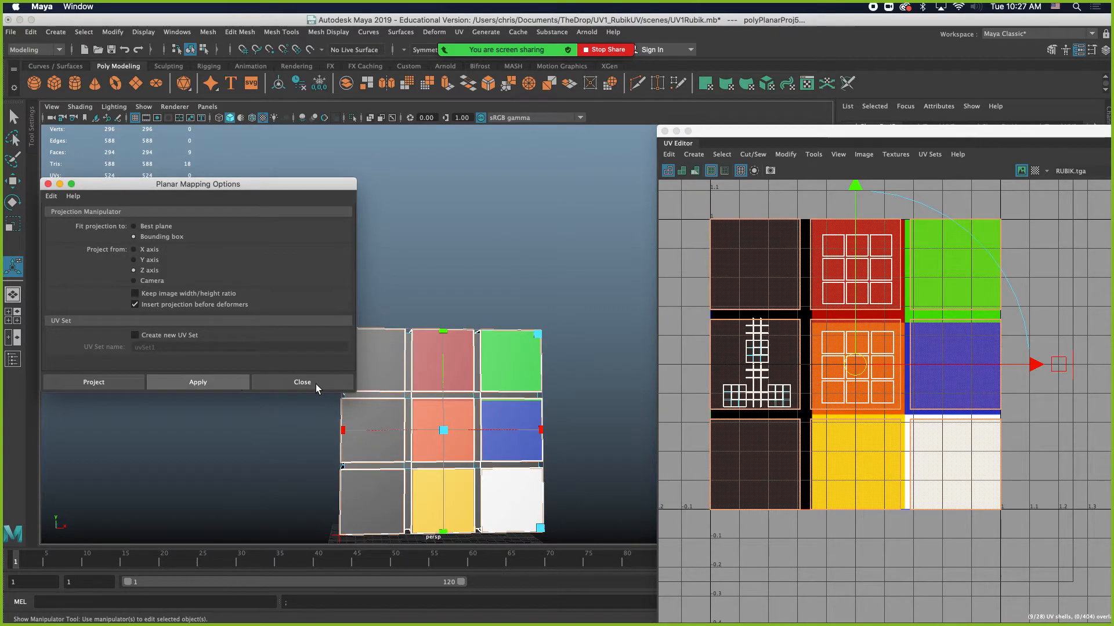
pyautogui.click(318, 384)
# Step: Scale down the front faces' UV shells and place them inside the yellow area of the texture
pyautogui.press('r')
pyautogui.moveTo(856, 366); pyautogui.dragTo(861, 463)
pyautogui.press('w')
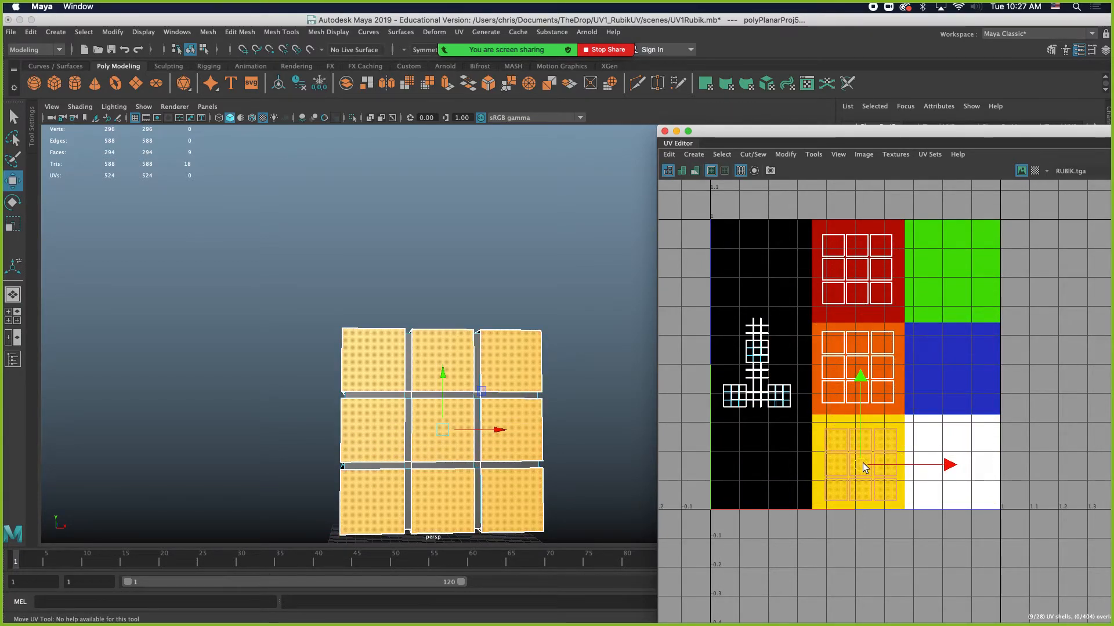
# Step: Select all nine square faces on the unmapped side next to the yellow one, facing the X axis
pyautogui.keyDown('alt'); pyautogui.moveTo(538, 362); pyautogui.dragTo(438, 386); pyautogui.keyUp('alt')
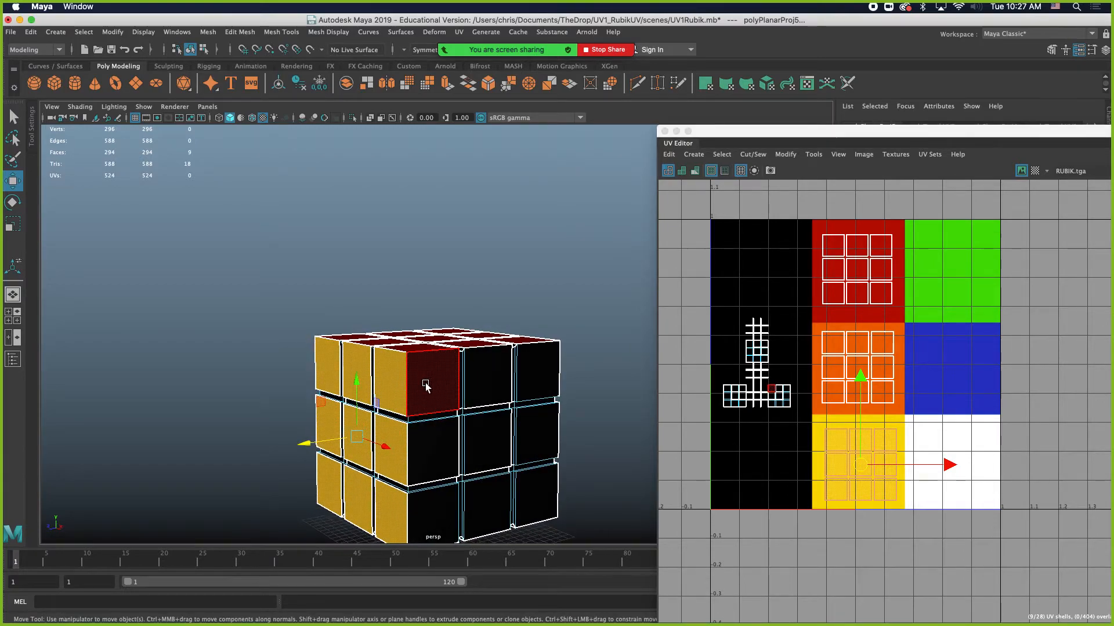
pyautogui.click(428, 385)
pyautogui.keyDown('shift'); pyautogui.click(487, 380); pyautogui.keyUp('shift')
pyautogui.keyDown('shift'); pyautogui.click(535, 372); pyautogui.keyUp('shift')
pyautogui.keyDown('shift'); pyautogui.click(533, 432); pyautogui.keyUp('shift')
pyautogui.keyDown('shift'); pyautogui.click(495, 443); pyautogui.keyUp('shift')
pyautogui.keyDown('shift'); pyautogui.click(440, 463); pyautogui.keyUp('shift')
pyautogui.keyDown('shift'); pyautogui.click(435, 513); pyautogui.keyUp('shift')
pyautogui.keyDown('shift'); pyautogui.click(473, 507); pyautogui.keyUp('shift')
pyautogui.keyDown('shift'); pyautogui.click(548, 496); pyautogui.keyUp('shift')
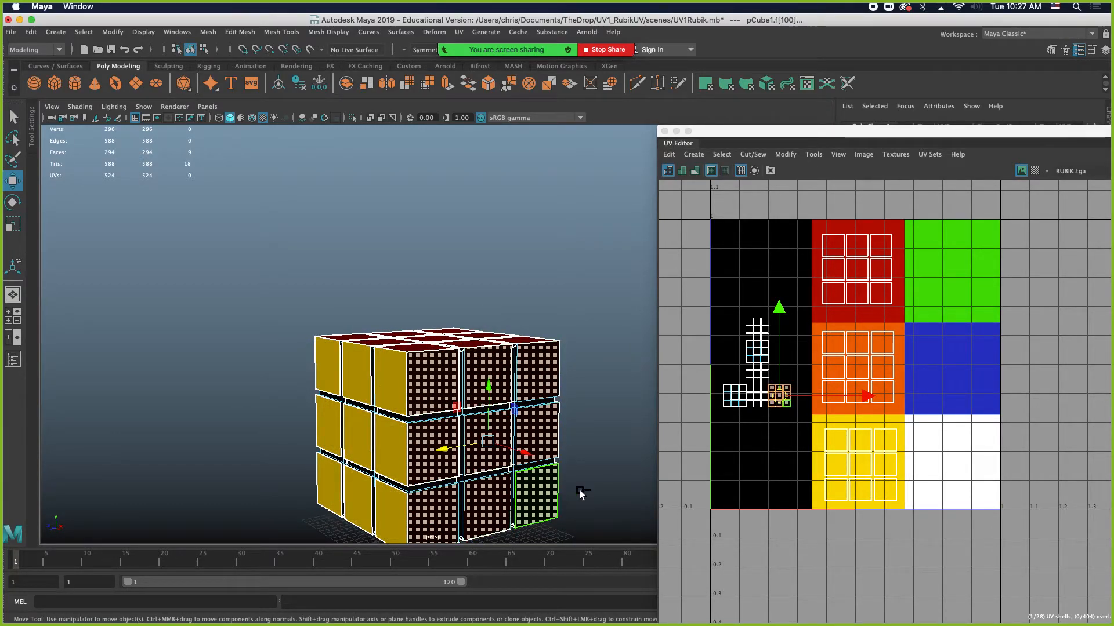
# Step: Project a planar map of the selected side faces from the X axis
pyautogui.click(465, 34)
pyautogui.click(578, 168)
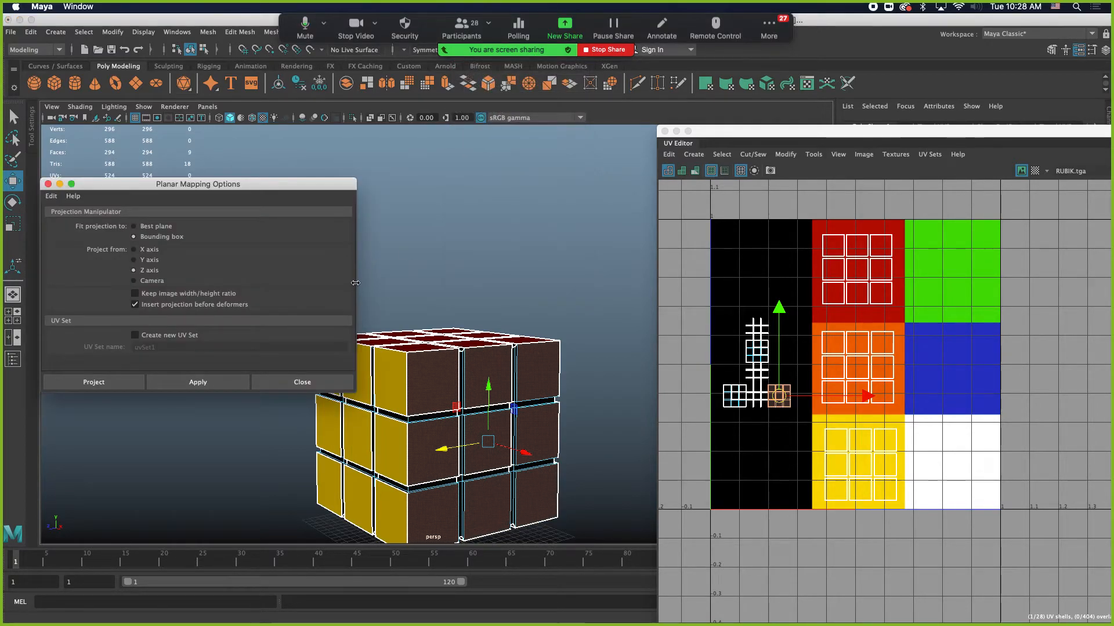
pyautogui.keyDown('alt'); pyautogui.moveTo(534, 320); pyautogui.dragTo(487, 312); pyautogui.keyUp('alt')
pyautogui.click(141, 246)
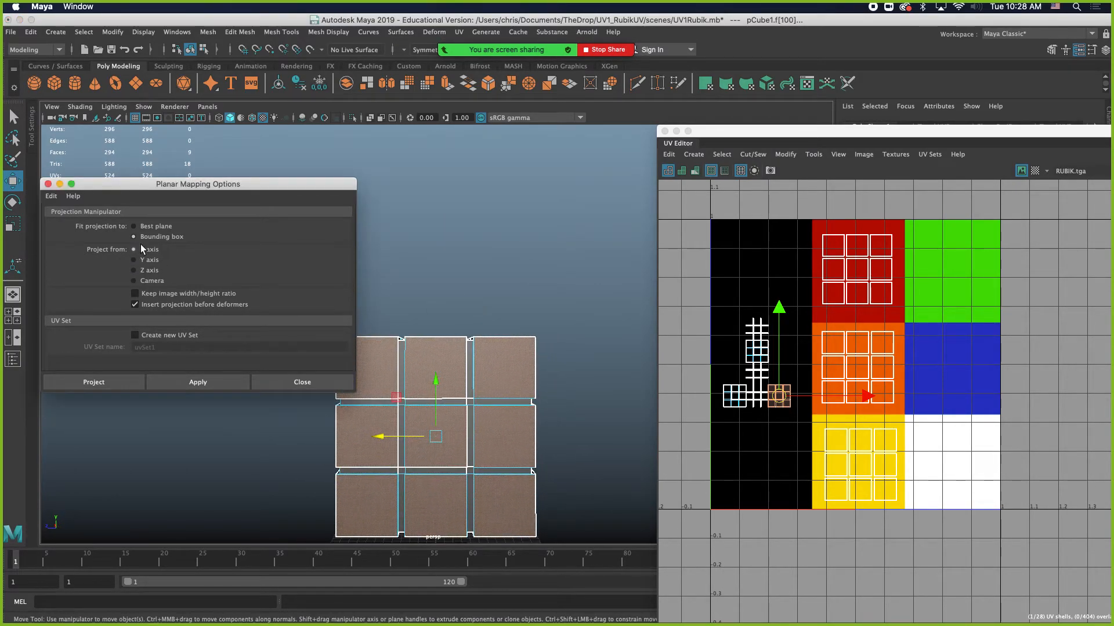
pyautogui.click(134, 382)
# Step: Scale down the side faces' UV shells and place them inside the green area of the texture
pyautogui.click(854, 364)
pyautogui.press('r')
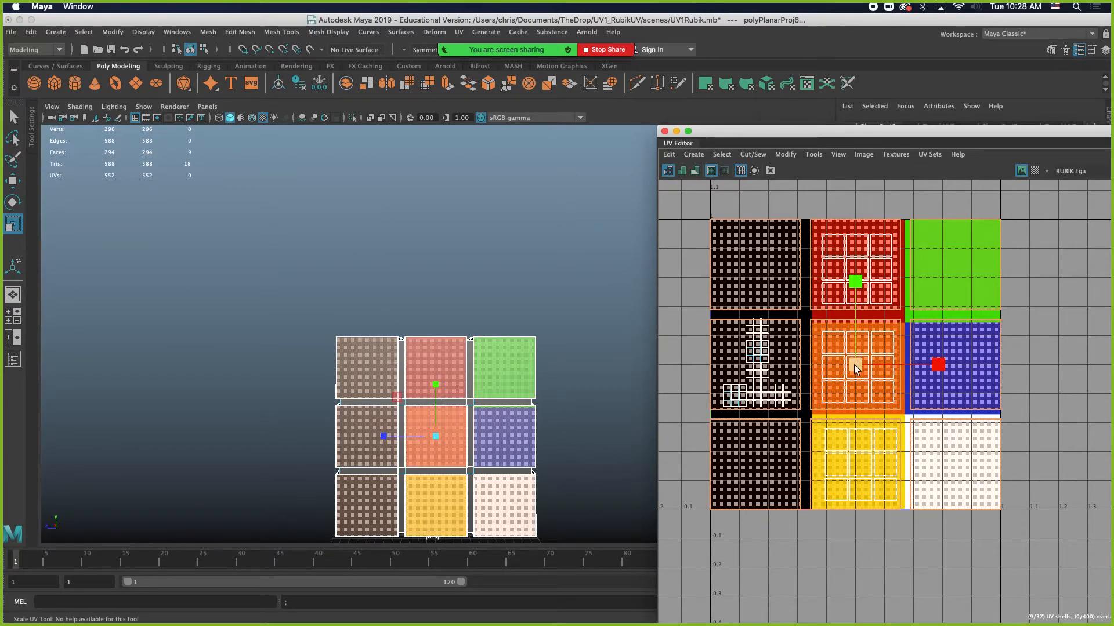
pyautogui.moveTo(814, 363); pyautogui.dragTo(950, 269)
pyautogui.press('w')
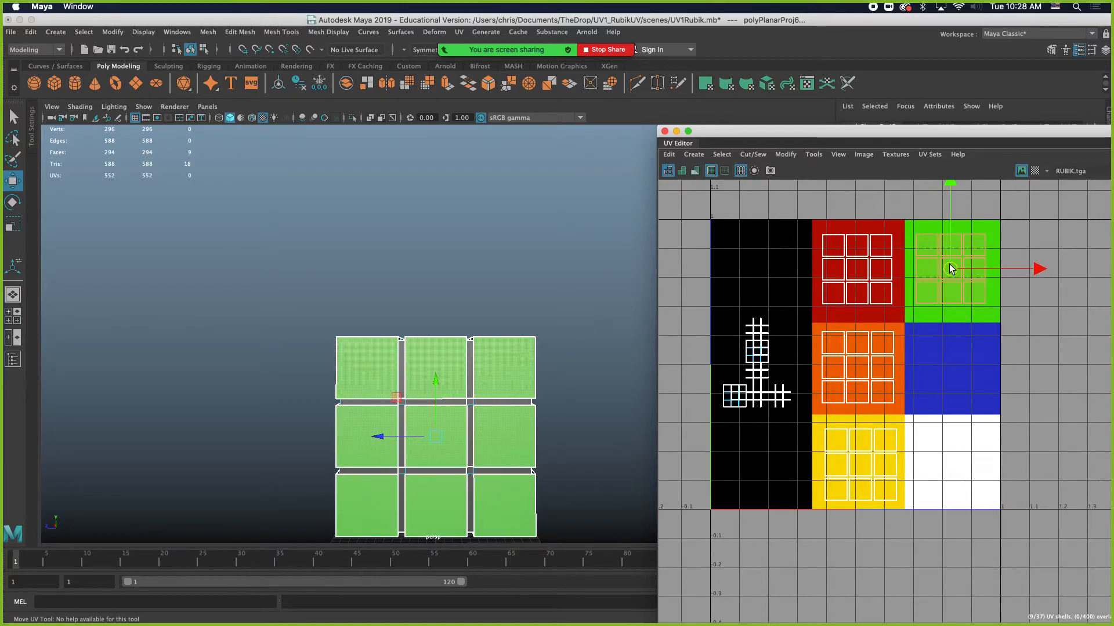
pyautogui.keyDown('alt'); pyautogui.moveTo(532, 354); pyautogui.dragTo(396, 391); pyautogui.keyUp('alt')
pyautogui.click(394, 385)
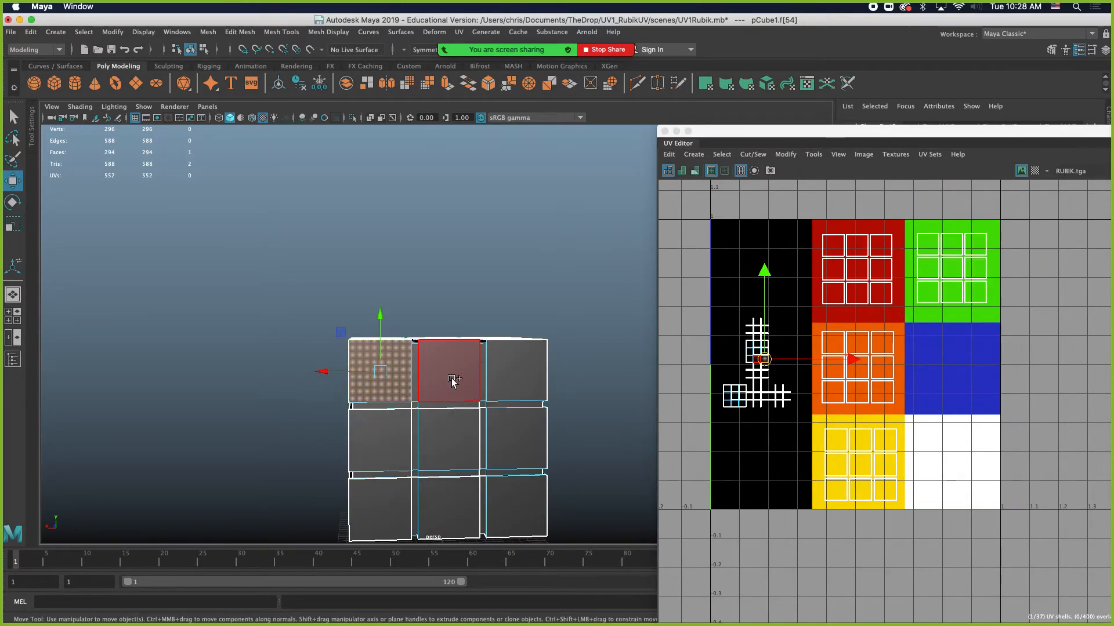
pyautogui.keyDown('shift'); pyautogui.click(453, 383); pyautogui.keyUp('shift')
pyautogui.click(255, 273)
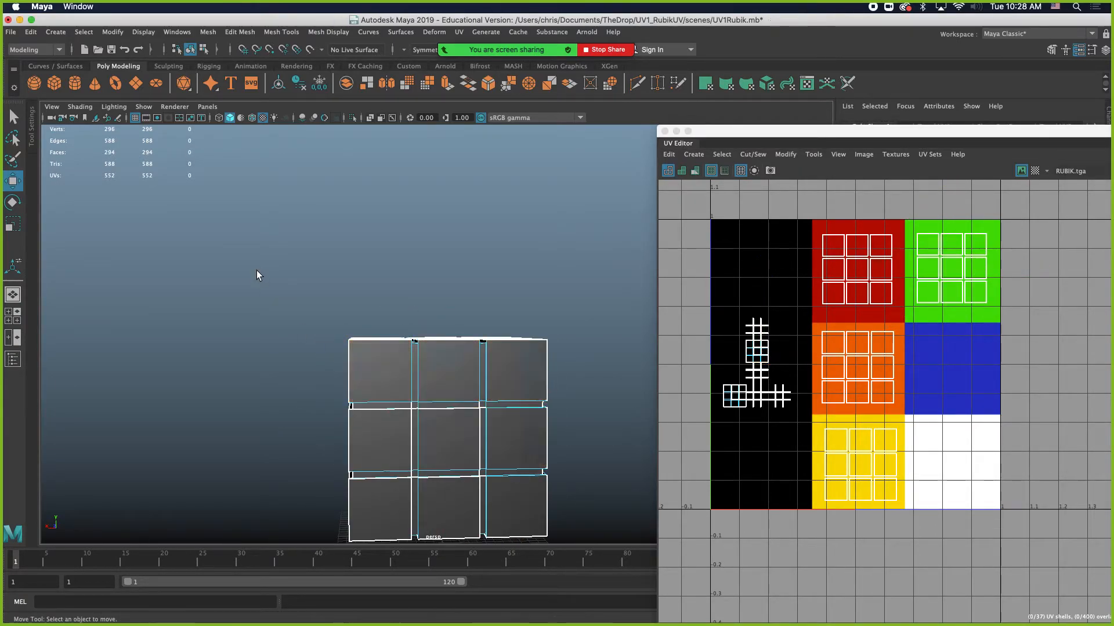
# Step: Select all nine square faces on the unmapped side of the cube that faces the Z axis
pyautogui.click(392, 364)
pyautogui.keyDown('shift'); pyautogui.click(448, 366); pyautogui.keyUp('shift')
pyautogui.keyDown('shift'); pyautogui.click(512, 367); pyautogui.keyUp('shift')
pyautogui.keyDown('shift'); pyautogui.click(512, 436); pyautogui.keyUp('shift')
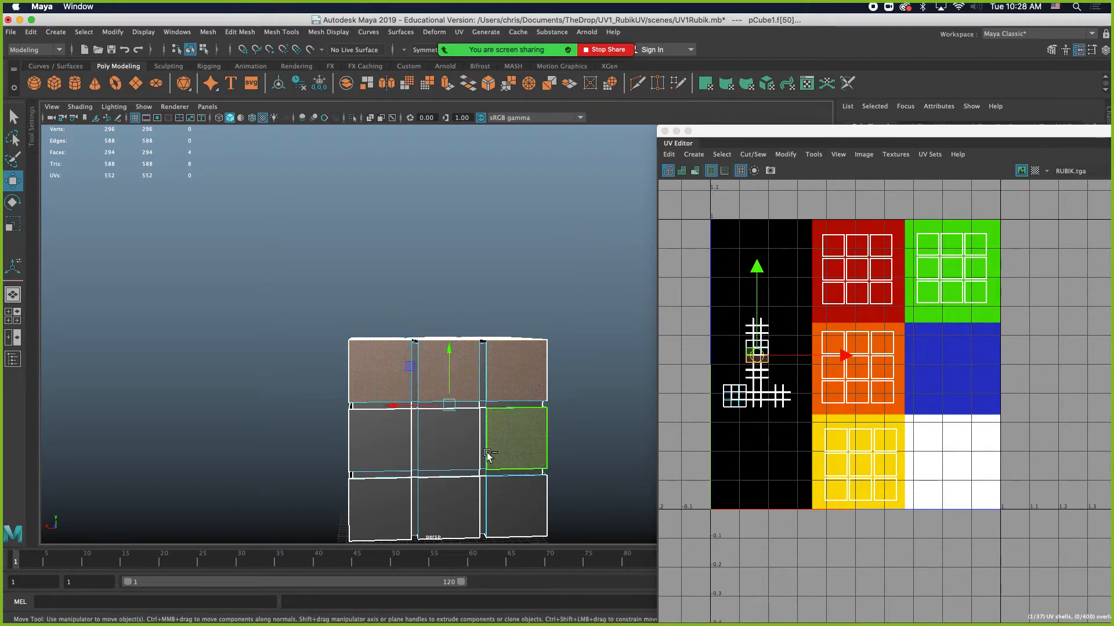
pyautogui.keyDown('shift'); pyautogui.click(448, 439); pyautogui.keyUp('shift')
pyautogui.keyDown('shift'); pyautogui.click(375, 454); pyautogui.keyUp('shift')
pyautogui.keyDown('shift'); pyautogui.click(387, 500); pyautogui.keyUp('shift')
pyautogui.keyDown('shift'); pyautogui.click(450, 506); pyautogui.keyUp('shift')
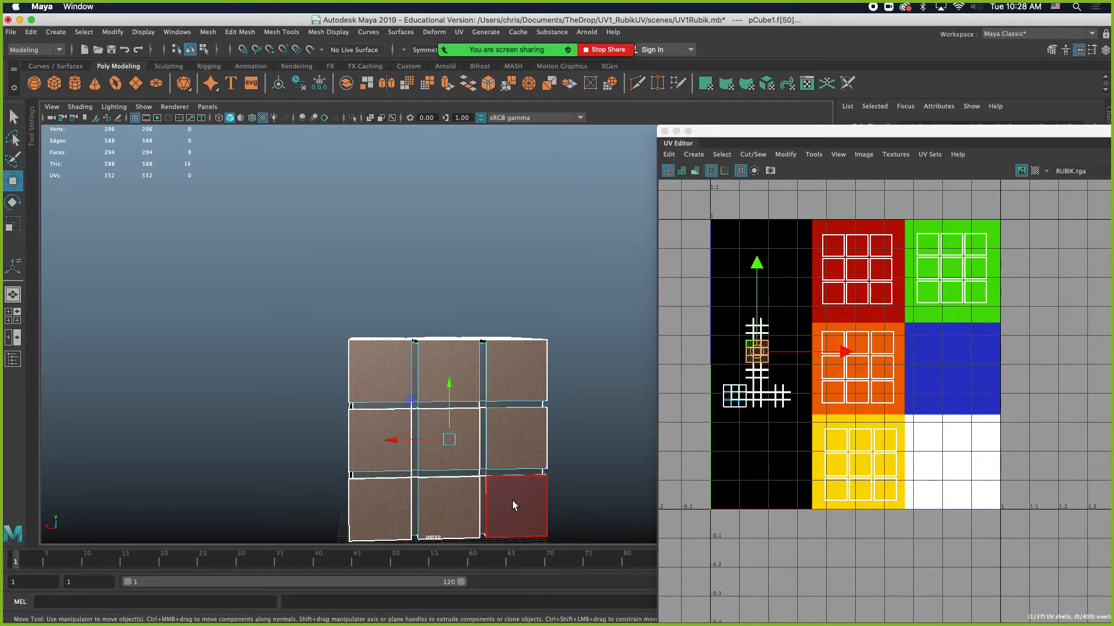
pyautogui.keyDown('shift'); pyautogui.click(512, 502); pyautogui.keyUp('shift')
# Step: Project a planar map of the selected side faces from the Z axis
pyautogui.click(458, 33)
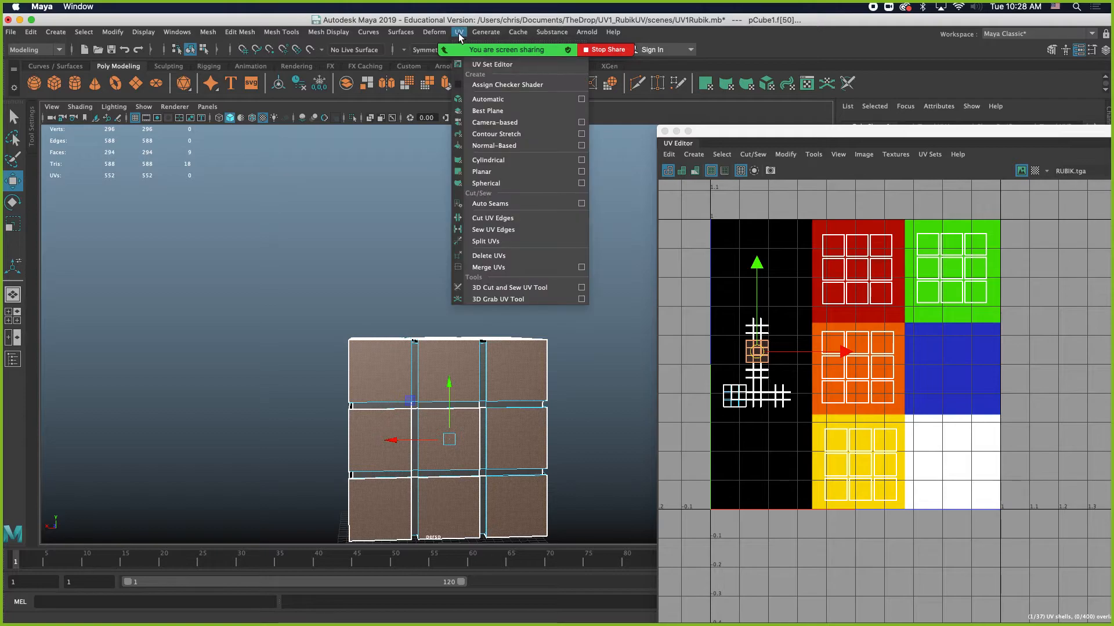
pyautogui.click(580, 173)
pyautogui.keyDown('alt'); pyautogui.moveTo(439, 304); pyautogui.dragTo(348, 296); pyautogui.keyUp('alt')
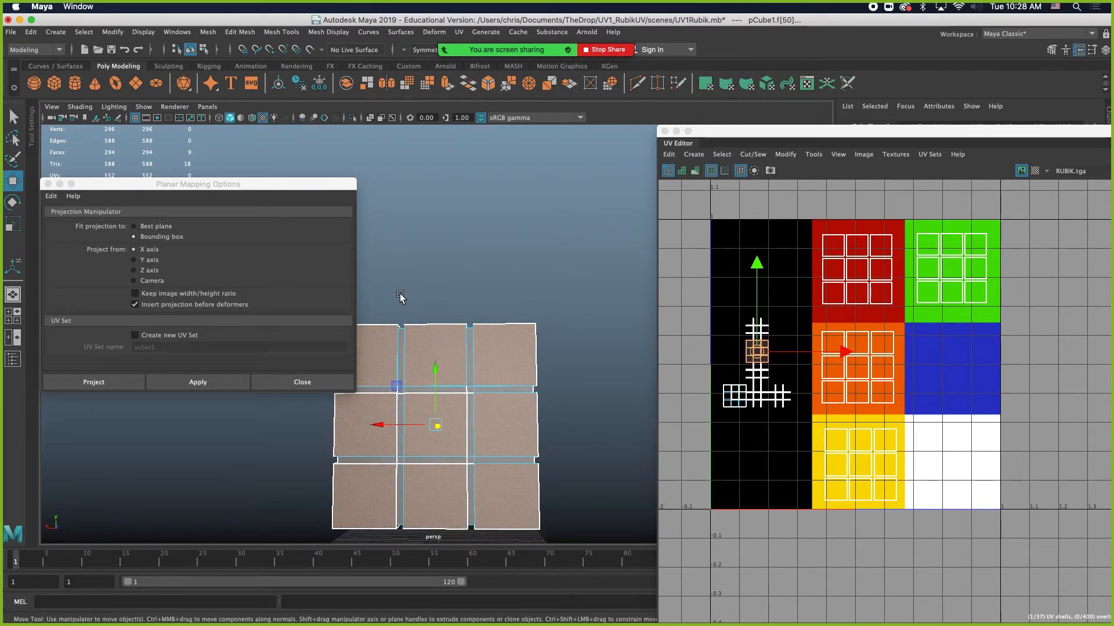
pyautogui.click(144, 271)
pyautogui.click(112, 383)
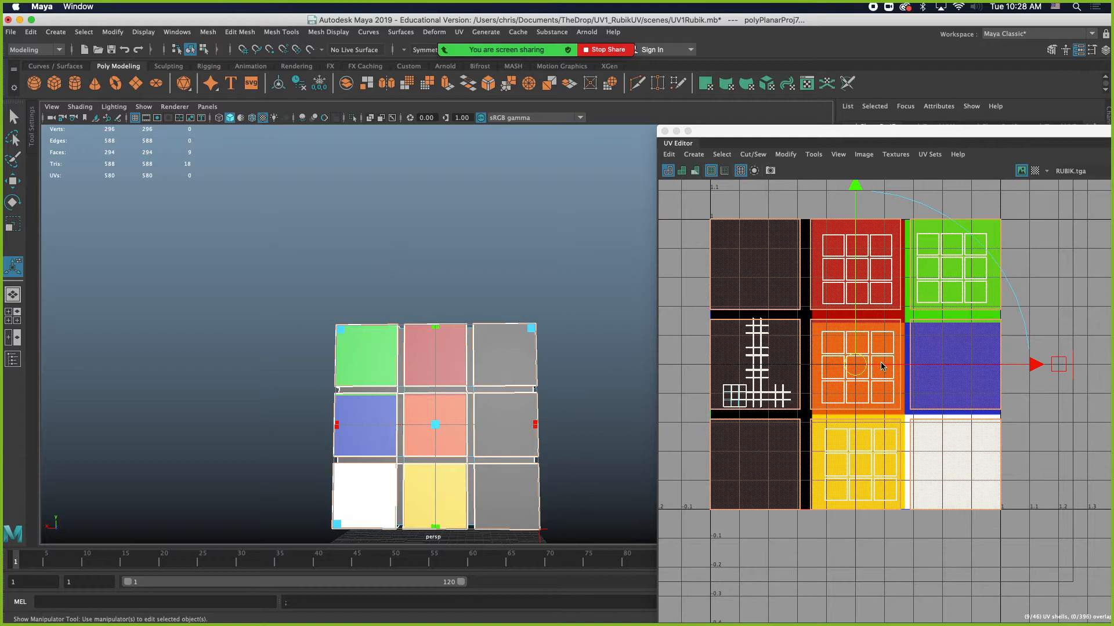
# Step: Scale down the selected side's UV shells and place them inside the blue area of the texture
pyautogui.press('r')
pyautogui.moveTo(862, 367); pyautogui.dragTo(801, 363)
pyautogui.press('w')
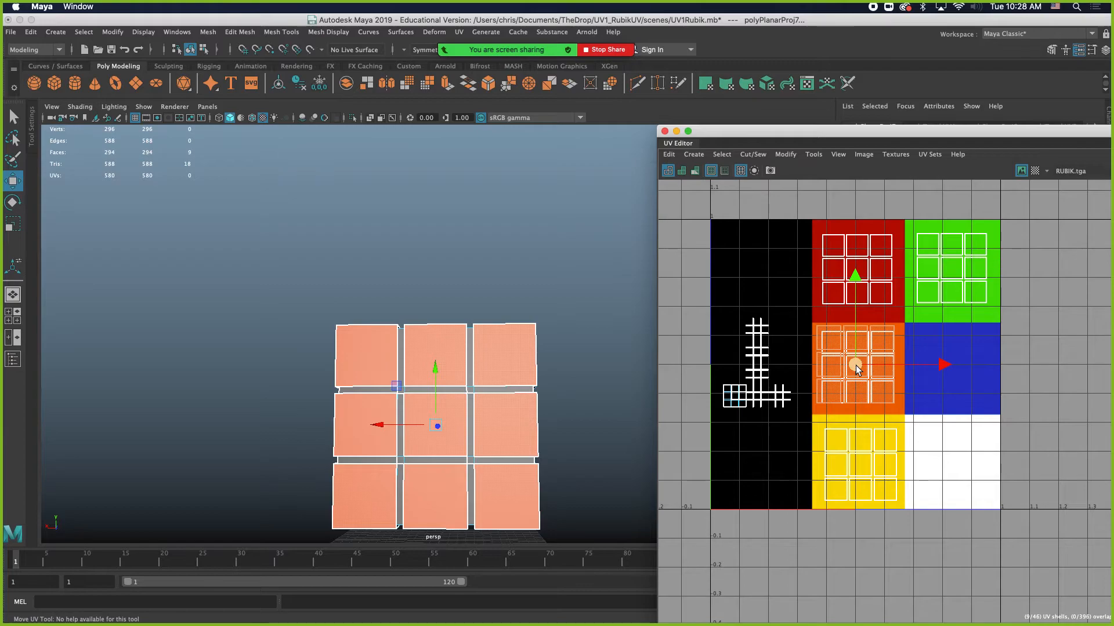
pyautogui.moveTo(857, 371); pyautogui.dragTo(953, 374)
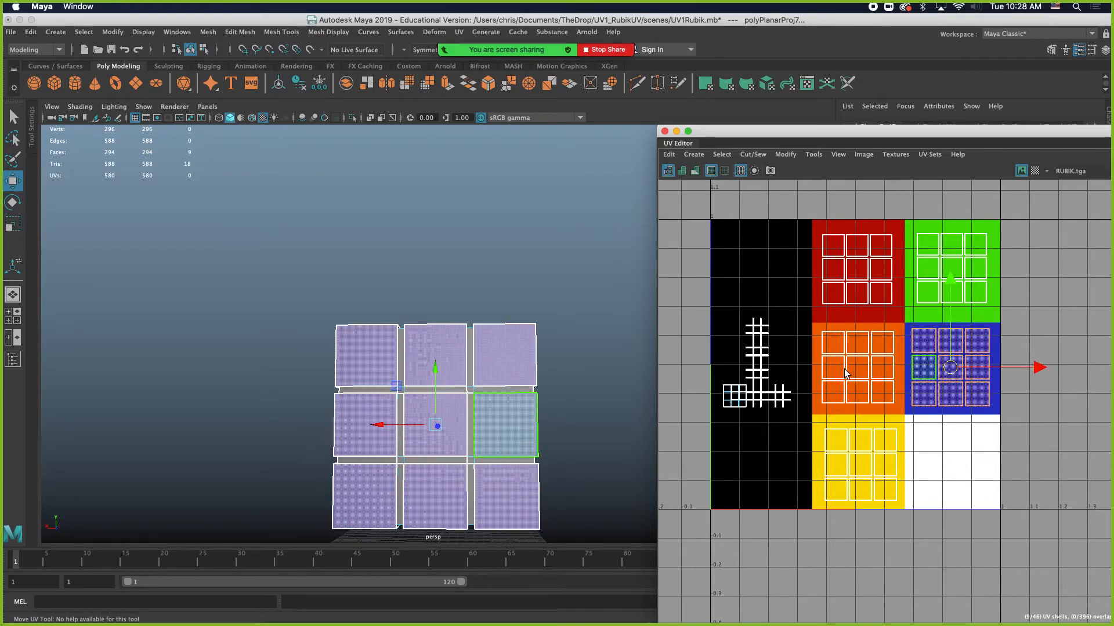
pyautogui.keyDown('alt'); pyautogui.moveTo(594, 387); pyautogui.dragTo(476, 384); pyautogui.keyUp('alt')
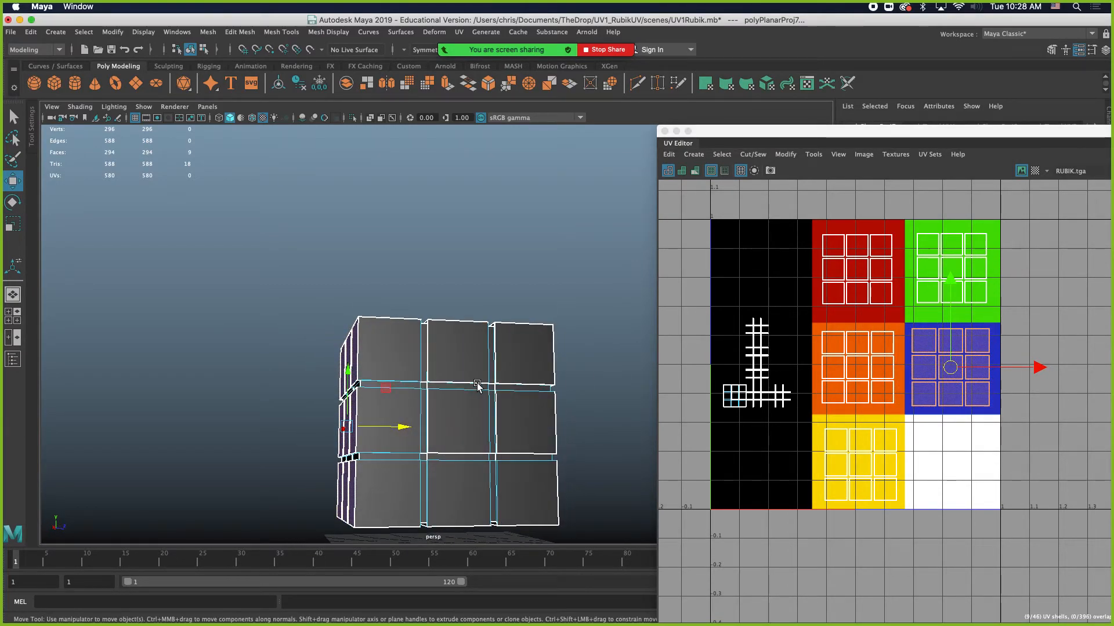
pyautogui.click(396, 360)
pyautogui.keyDown('shift'); pyautogui.click(473, 338); pyautogui.keyUp('shift')
pyautogui.keyDown('shift'); pyautogui.click(537, 343); pyautogui.keyUp('shift')
pyautogui.keyDown('shift'); pyautogui.click(532, 423); pyautogui.keyUp('shift')
pyautogui.click(609, 342)
# Step: Select all nine square faces on the last unmapped side, adjacent to the blue one
pyautogui.click(546, 349)
pyautogui.keyDown('shift'); pyautogui.click(436, 344); pyautogui.keyUp('shift')
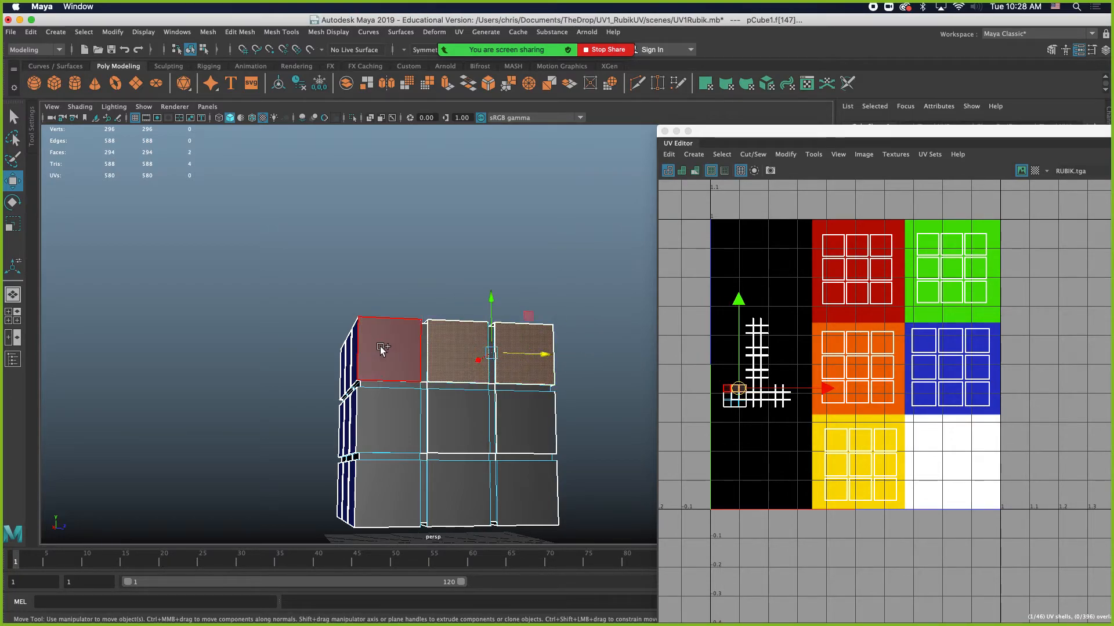
pyautogui.keyDown('shift'); pyautogui.click(381, 348); pyautogui.keyUp('shift')
pyautogui.keyDown('shift'); pyautogui.click(382, 417); pyautogui.keyUp('shift')
pyautogui.keyDown('shift'); pyautogui.click(486, 428); pyautogui.keyUp('shift')
pyautogui.keyDown('shift'); pyautogui.click(525, 422); pyautogui.keyUp('shift')
pyautogui.keyDown('shift'); pyautogui.click(520, 492); pyautogui.keyUp('shift')
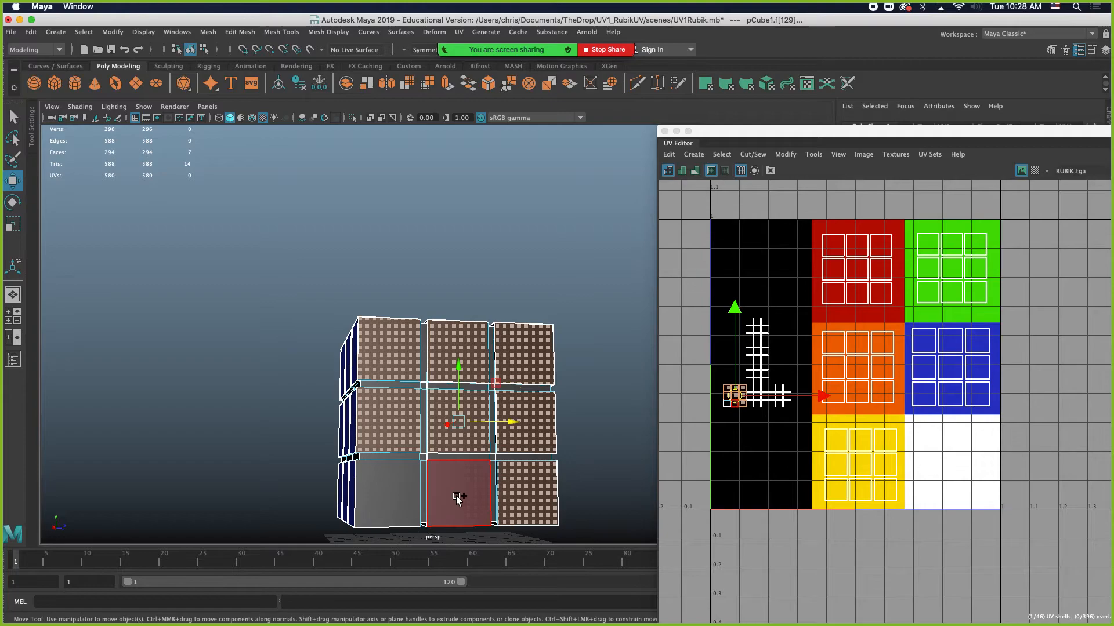
pyautogui.keyDown('shift'); pyautogui.click(401, 496); pyautogui.keyUp('shift')
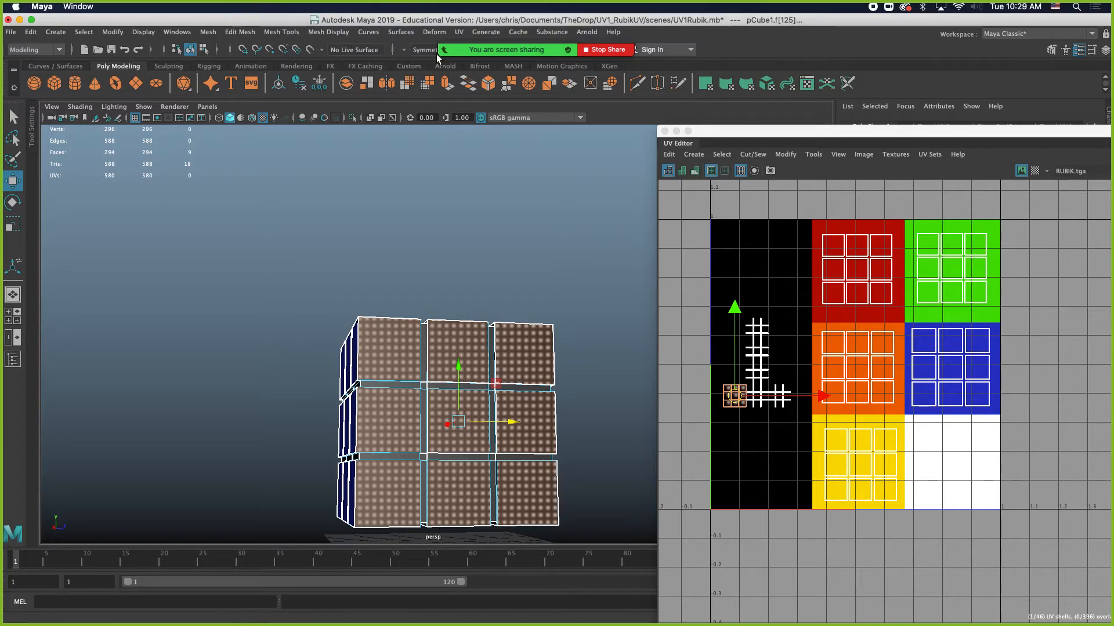
# Step: Project a planar map of the last side's selected faces from the X axis
pyautogui.click(458, 32)
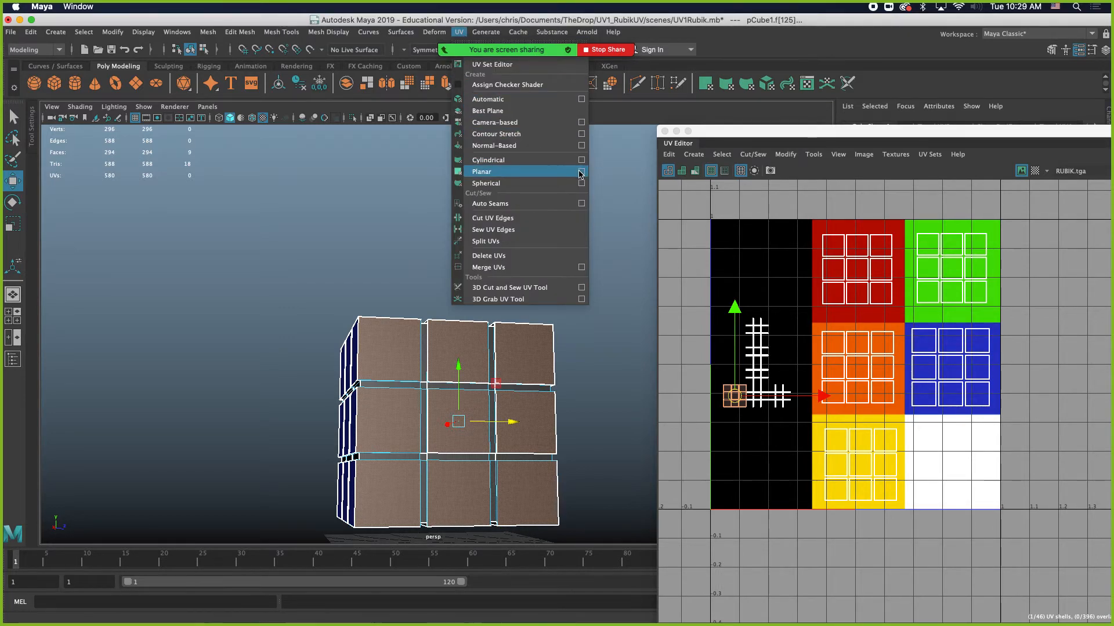
pyautogui.click(581, 171)
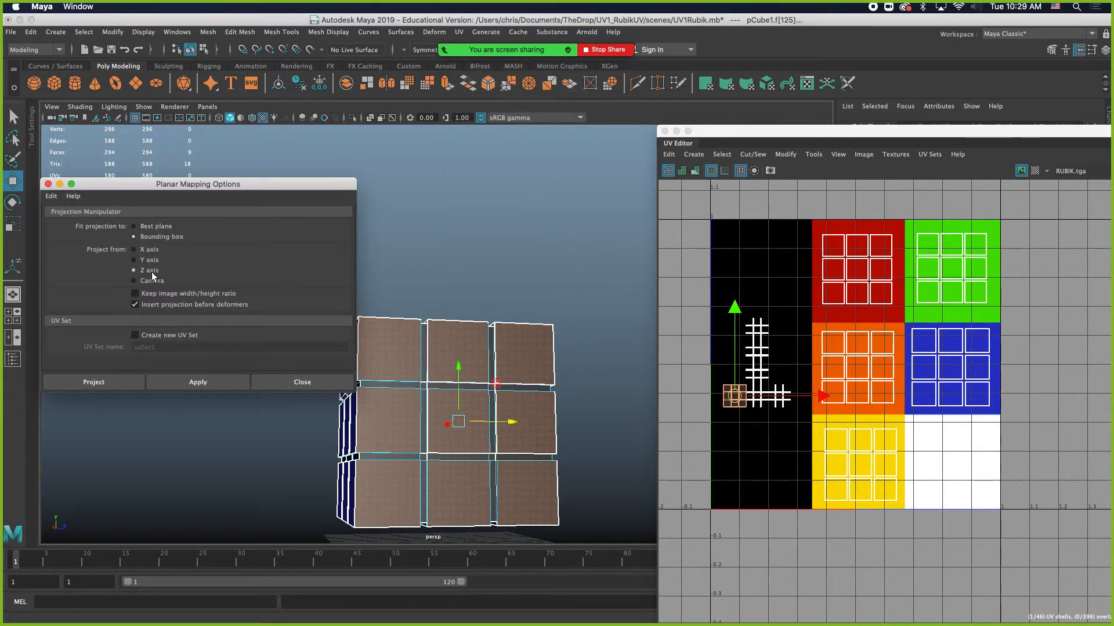
pyautogui.keyDown('alt'); pyautogui.moveTo(432, 222); pyautogui.dragTo(214, 259); pyautogui.keyUp('alt')
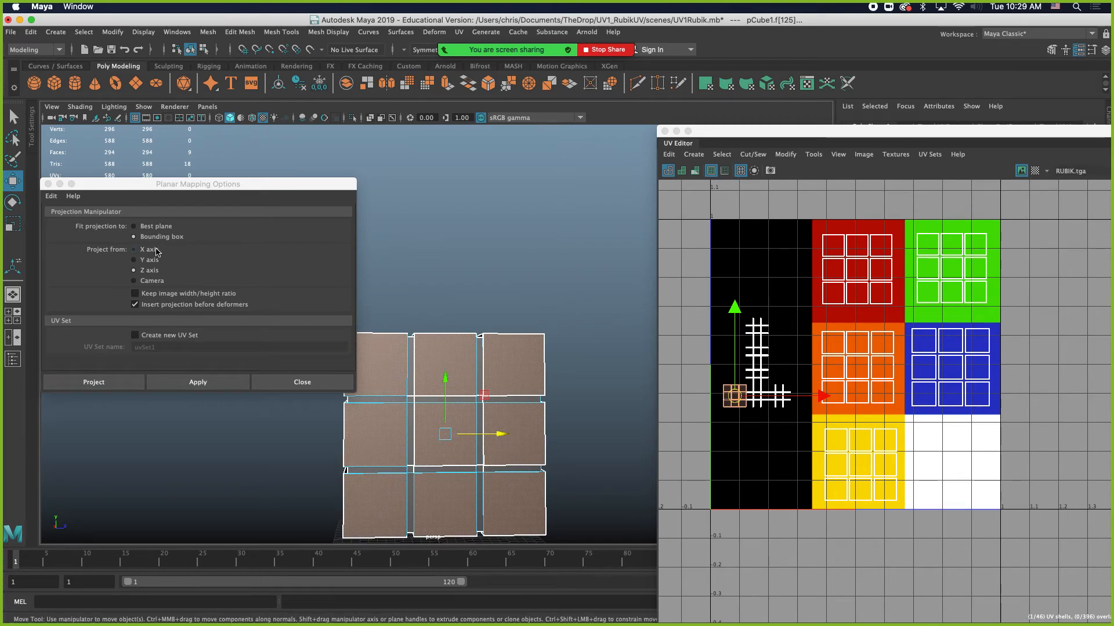
pyautogui.click(130, 385)
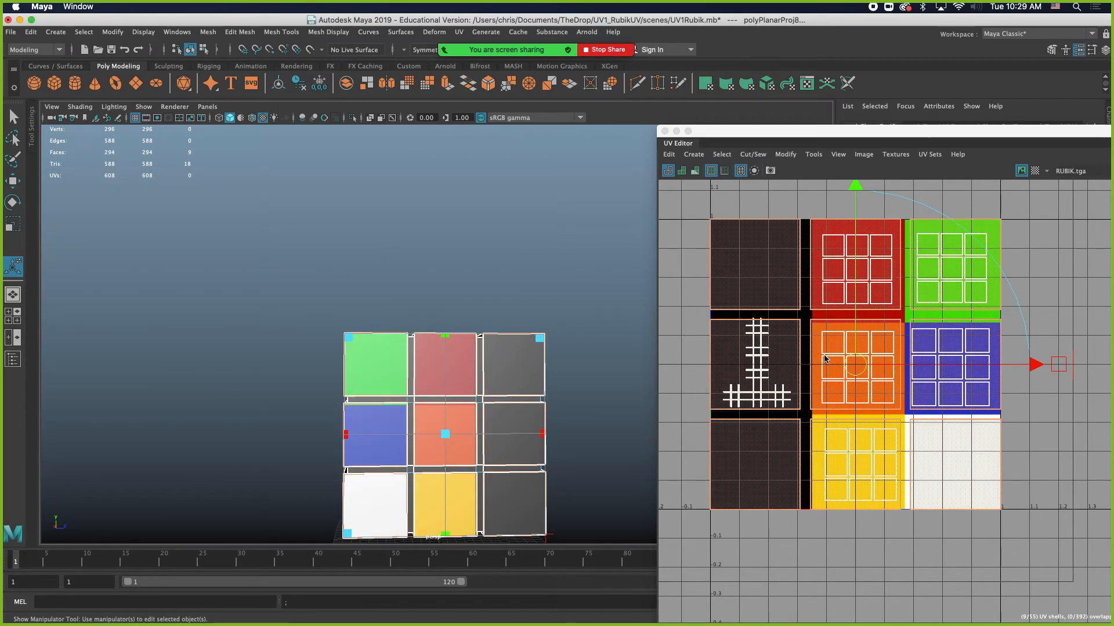
# Step: Scale down the last side's UV shells and place them inside the white area of the texture
pyautogui.click(826, 359)
pyautogui.press('r')
pyautogui.moveTo(803, 383); pyautogui.dragTo(792, 381)
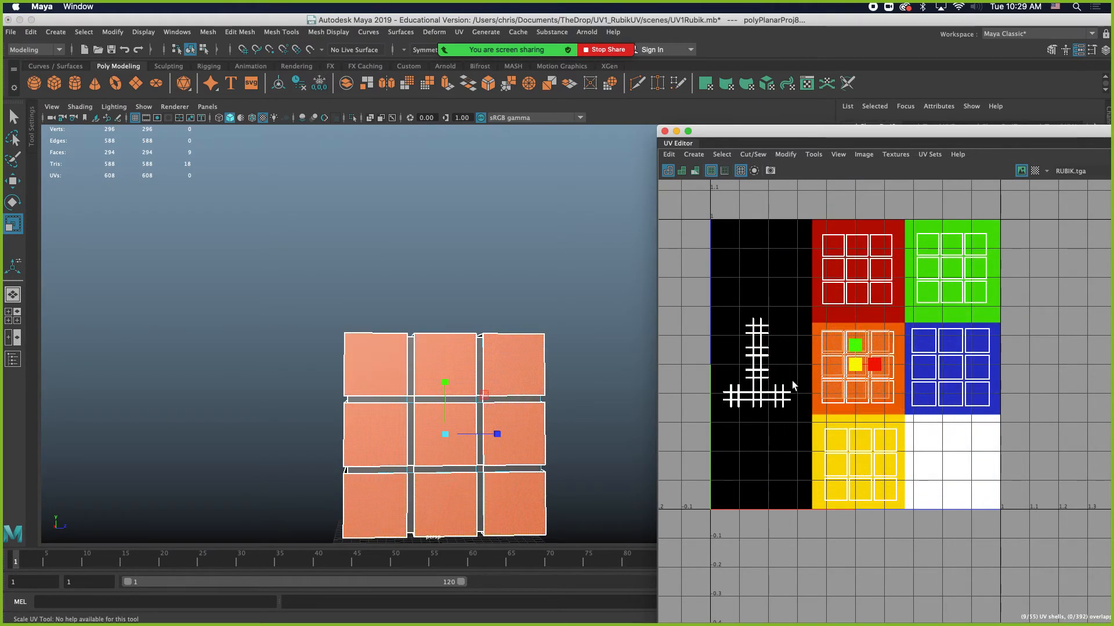
pyautogui.press('w')
pyautogui.moveTo(855, 366); pyautogui.dragTo(950, 464)
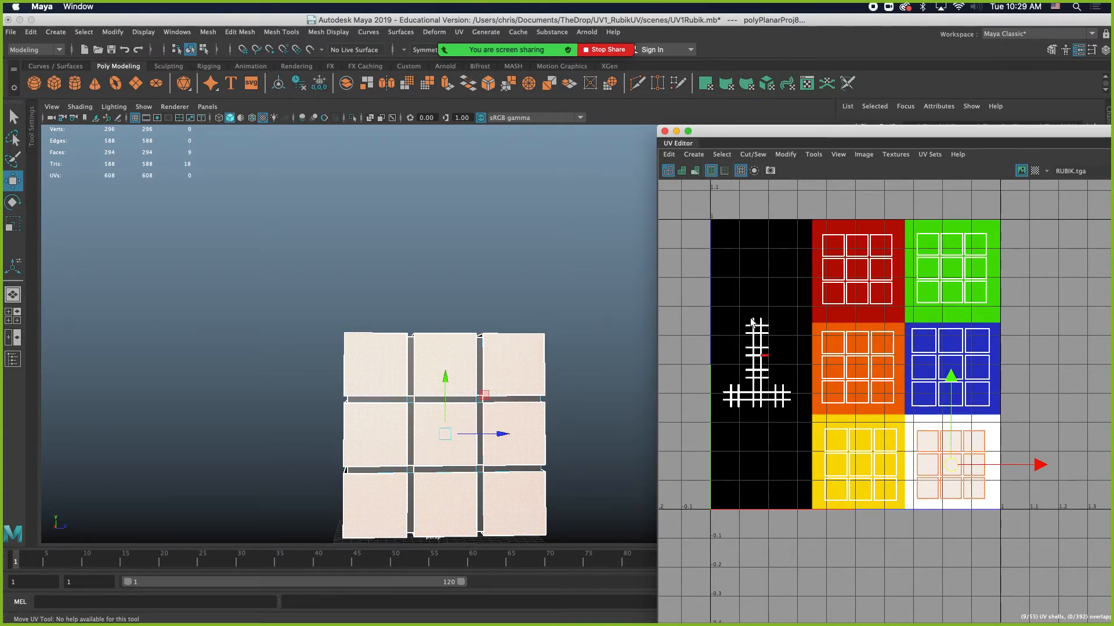
# Step: Return to object mode and select the whole cube
pyautogui.keyDown('alt'); pyautogui.moveTo(564, 305); pyautogui.dragTo(541, 350); pyautogui.keyUp('alt')
pyautogui.moveTo(487, 339); pyautogui.dragTo(535, 279, button='right')
pyautogui.keyDown('alt'); pyautogui.moveTo(442, 204); pyautogui.dragTo(468, 256); pyautogui.keyUp('alt')
pyautogui.click(472, 330)
pyautogui.keyDown('alt'); pyautogui.moveTo(551, 367); pyautogui.dragTo(565, 317); pyautogui.keyUp('alt')
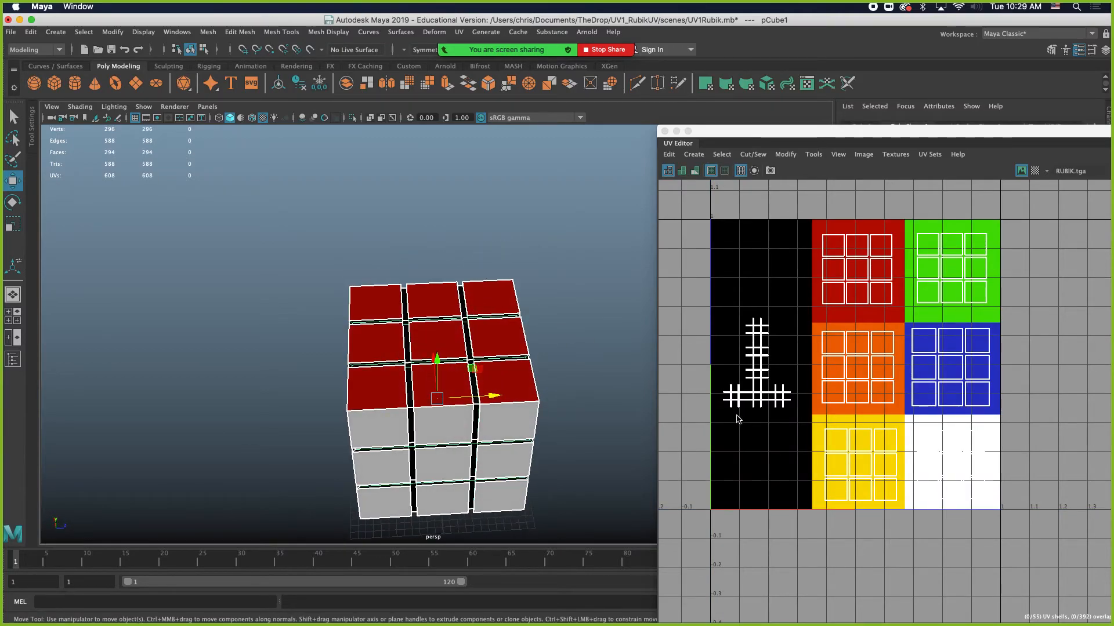
# Step: Examine the colours on every side of the textured cube and the black gaps between its squares, with and without the selection wireframe
pyautogui.scroll(6, 557, 323)
pyautogui.keyDown('alt'); pyautogui.moveTo(517, 339); pyautogui.dragTo(367, 239); pyautogui.keyUp('alt')
pyautogui.scroll(6, 472, 341)
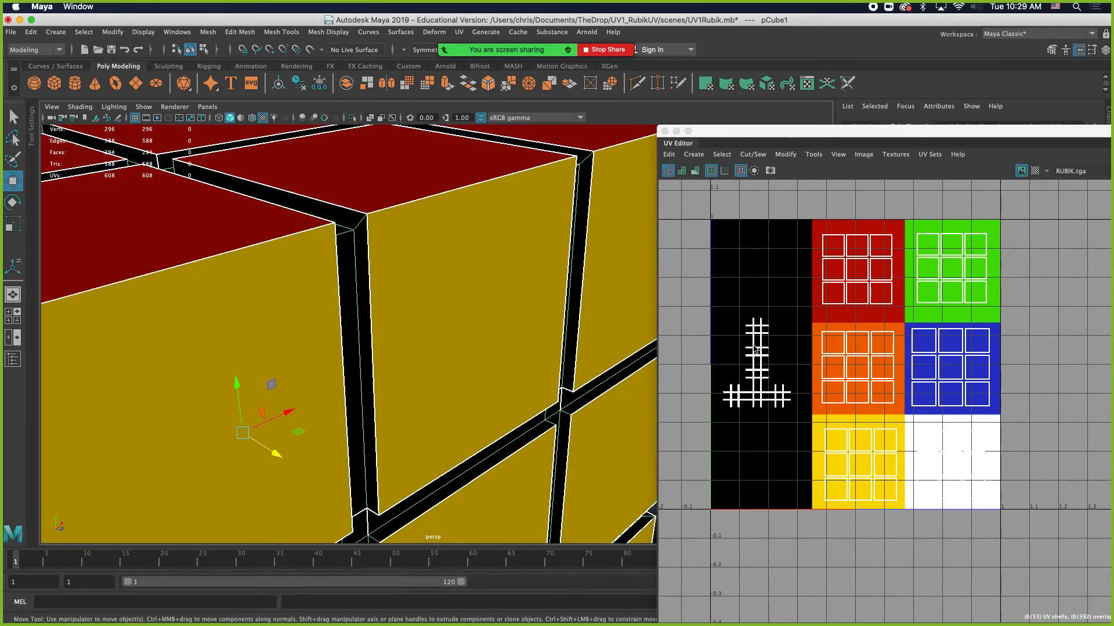
pyautogui.keyDown('alt'); pyautogui.moveTo(512, 361); pyautogui.dragTo(318, 348, button='right'); pyautogui.keyUp('alt')
pyautogui.keyDown('alt'); pyautogui.moveTo(311, 432); pyautogui.dragTo(413, 318); pyautogui.keyUp('alt')
pyautogui.keyDown('alt'); pyautogui.moveTo(412, 319); pyautogui.dragTo(261, 355, button='right'); pyautogui.keyUp('alt')
pyautogui.keyDown('alt'); pyautogui.moveTo(261, 354); pyautogui.dragTo(280, 462); pyautogui.keyUp('alt')
pyautogui.keyDown('alt'); pyautogui.moveTo(295, 385); pyautogui.dragTo(354, 400, button='right'); pyautogui.keyUp('alt')
pyautogui.keyDown('alt'); pyautogui.moveTo(348, 409); pyautogui.dragTo(307, 415); pyautogui.keyUp('alt')
pyautogui.click(233, 272)
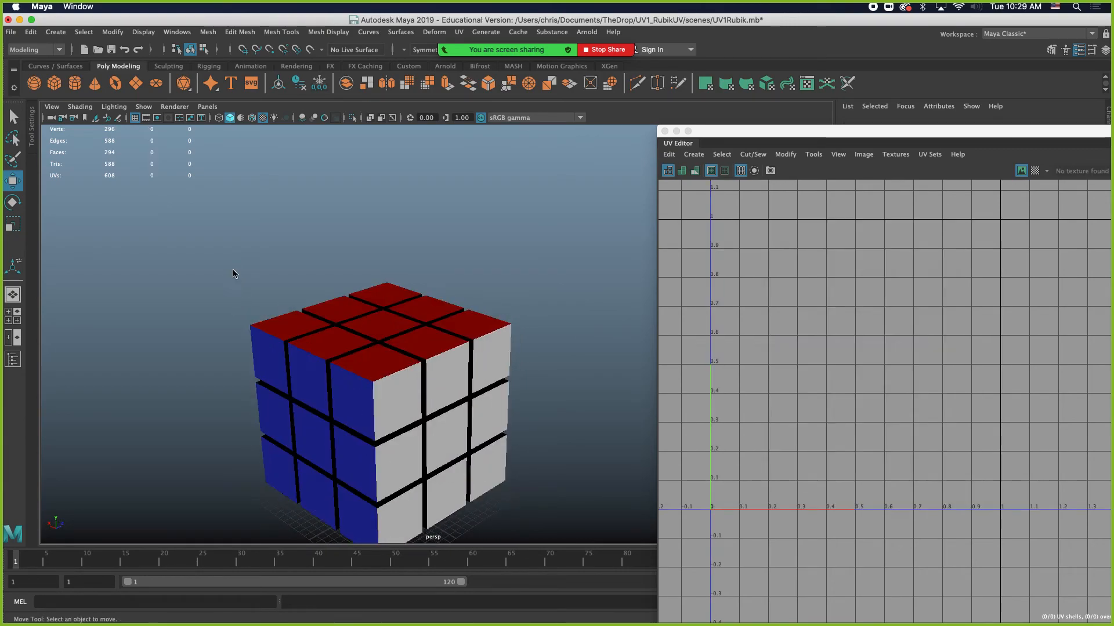
pyautogui.click(340, 343)
pyautogui.keyDown('alt'); pyautogui.moveTo(499, 340); pyautogui.dragTo(462, 333, button='right'); pyautogui.keyUp('alt')
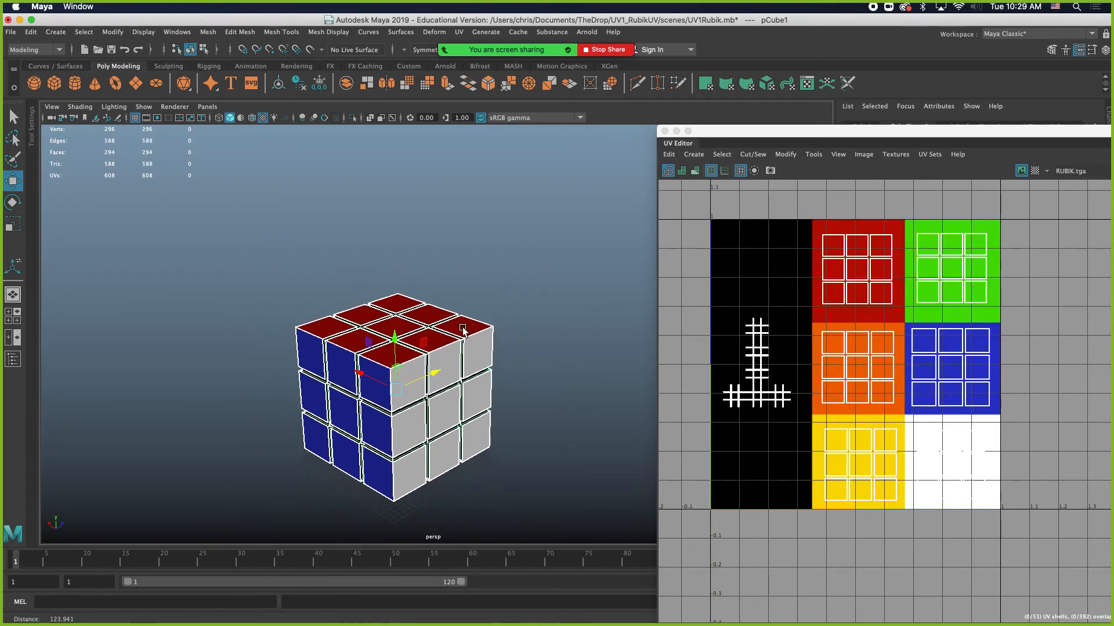
pyautogui.keyDown('alt'); pyautogui.moveTo(463, 390); pyautogui.dragTo(430, 346, button='middle'); pyautogui.keyUp('alt')
pyautogui.keyDown('alt'); pyautogui.moveTo(402, 406); pyautogui.dragTo(417, 373); pyautogui.keyUp('alt')
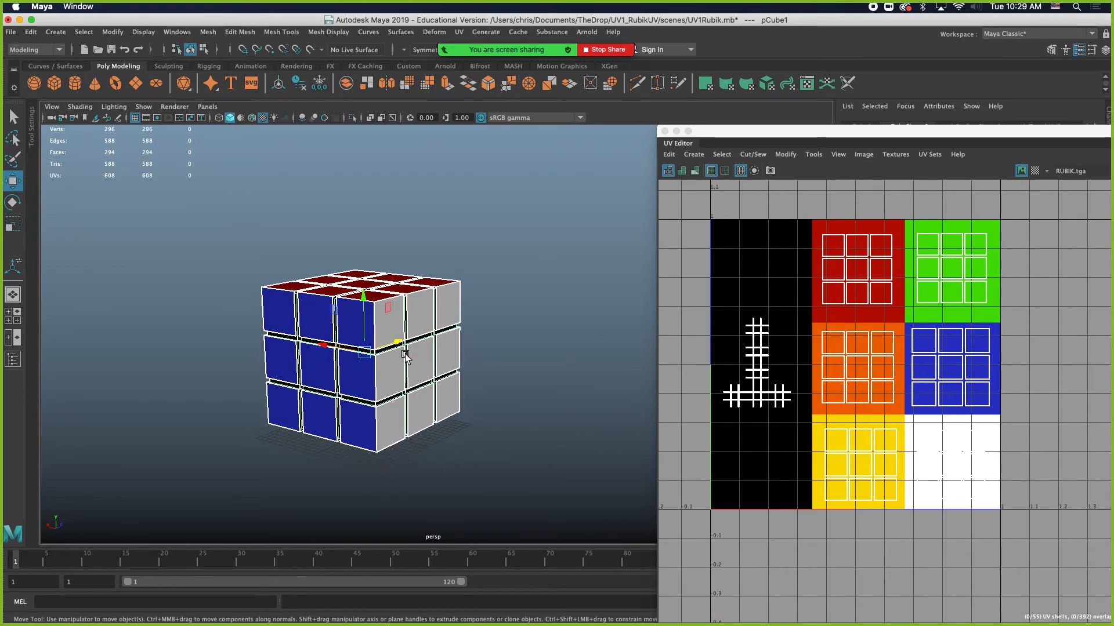
# Step: Save the scene under the new name UV1Rubik-DEMO.mb in the project's scenes folder
pyautogui.click(12, 32)
pyautogui.click(67, 93)
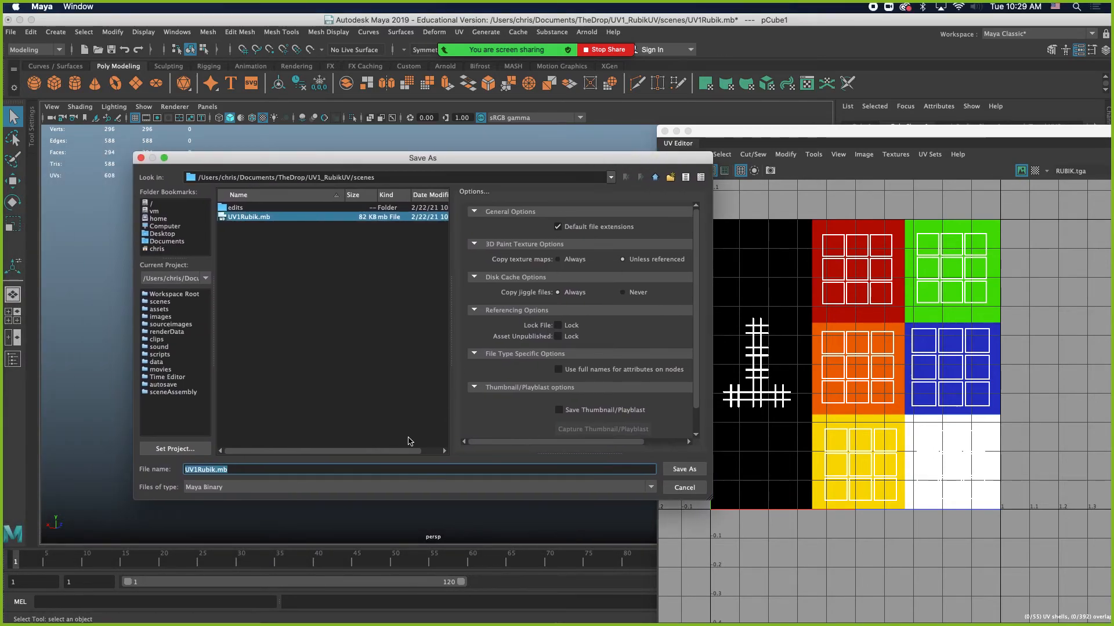
pyautogui.click(218, 469)
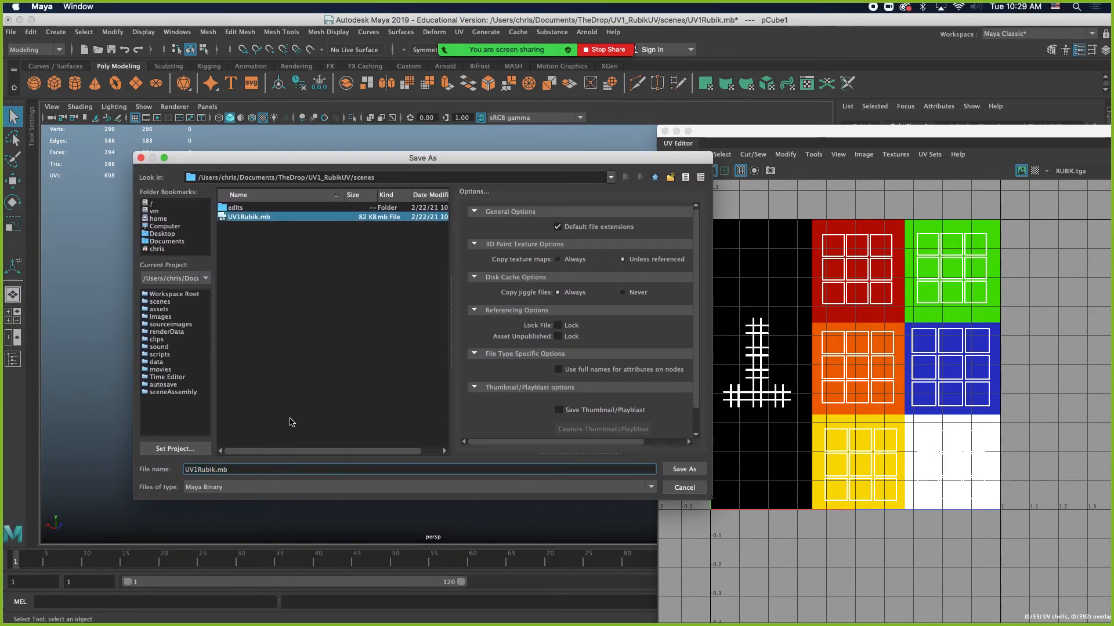
pyautogui.write('-DEMO')
pyautogui.press('Return')
pyautogui.press('w')
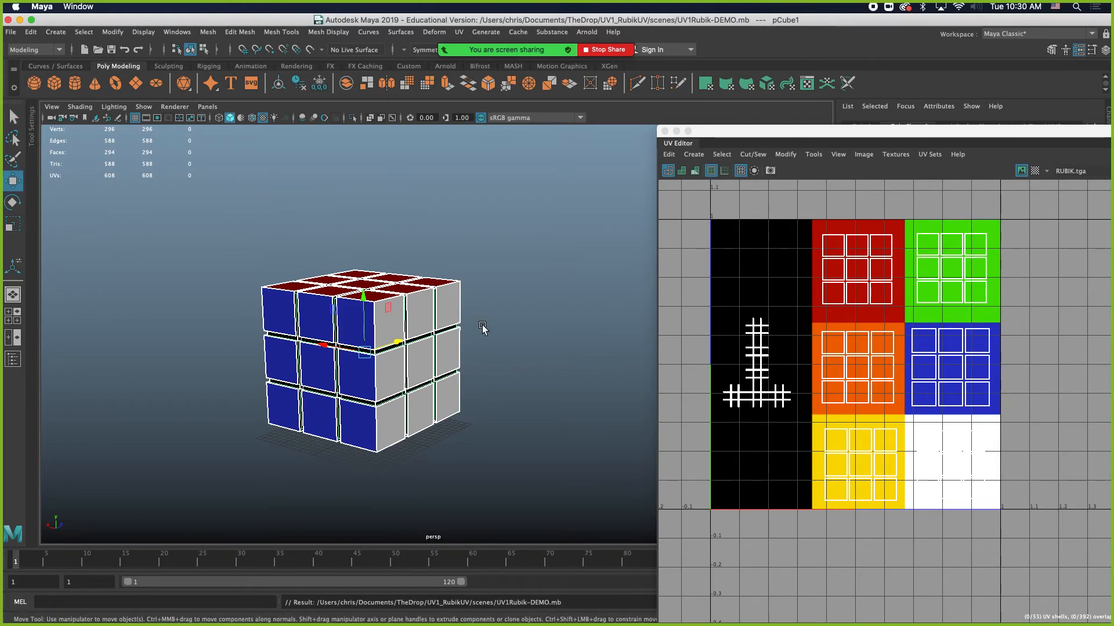
pyautogui.click(526, 291)
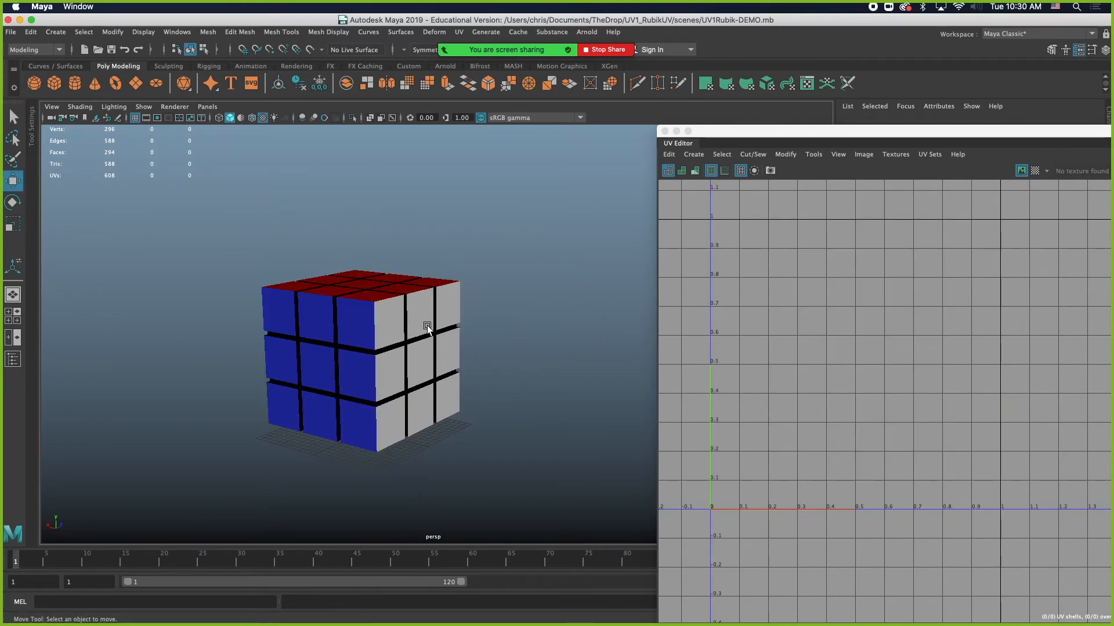
pyautogui.click(313, 322)
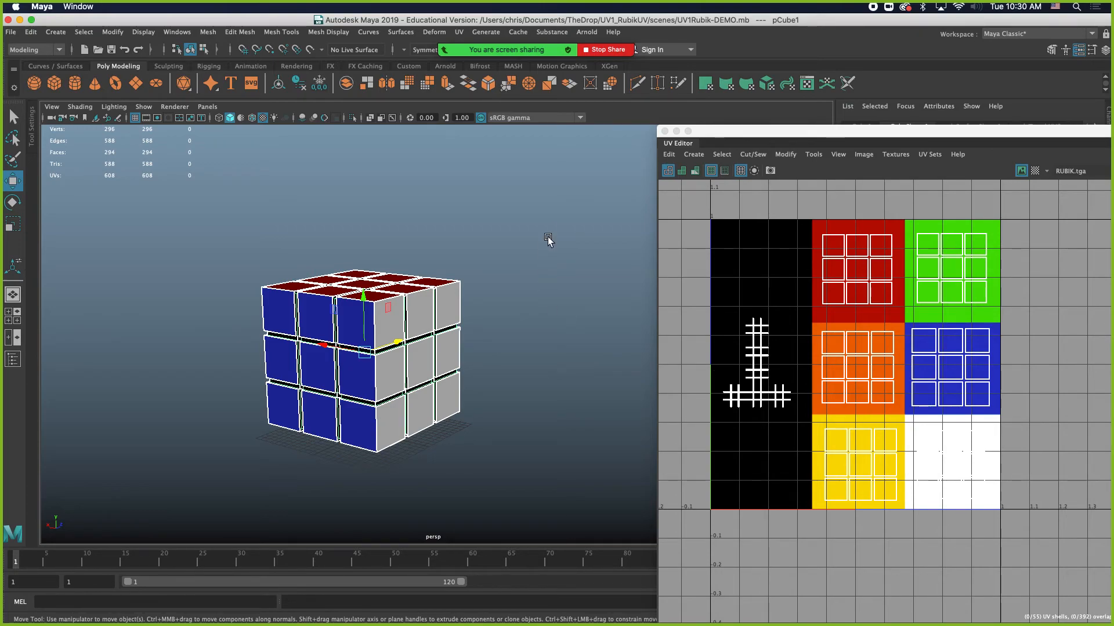
pyautogui.click(392, 245)
pyautogui.click(395, 304)
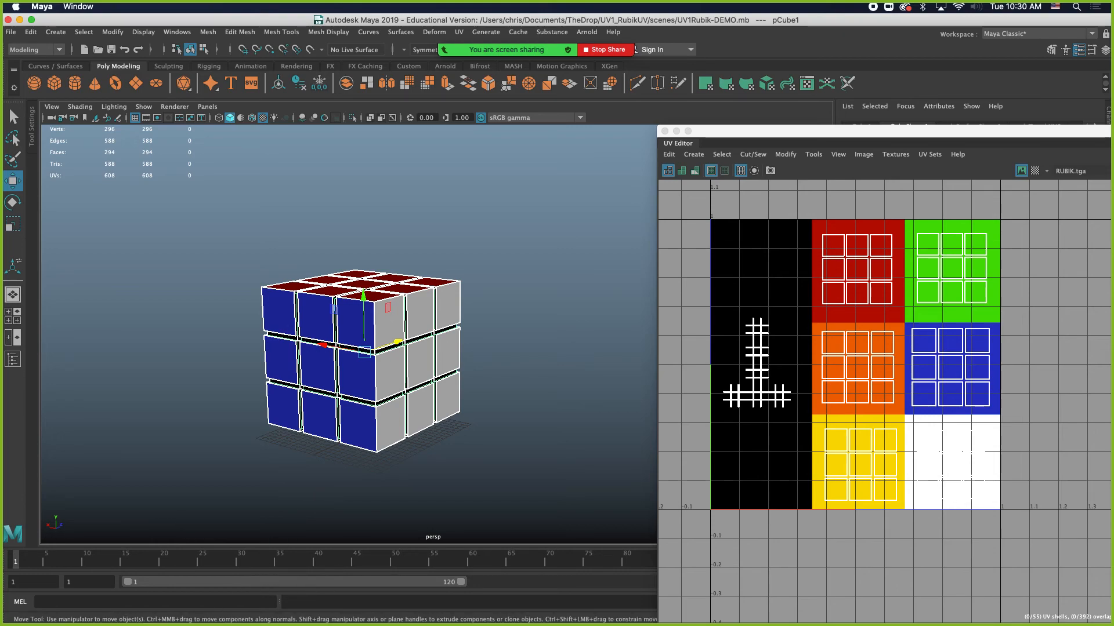
# Step: Switch to the Texturing 1 (UV Mapping) notes in Firefox and review the Applying Textures and Creating UV Maps sections
pyautogui.press('super+Tab')
pyautogui.scroll(6, 362, 293)
pyautogui.scroll(2, 362, 293)
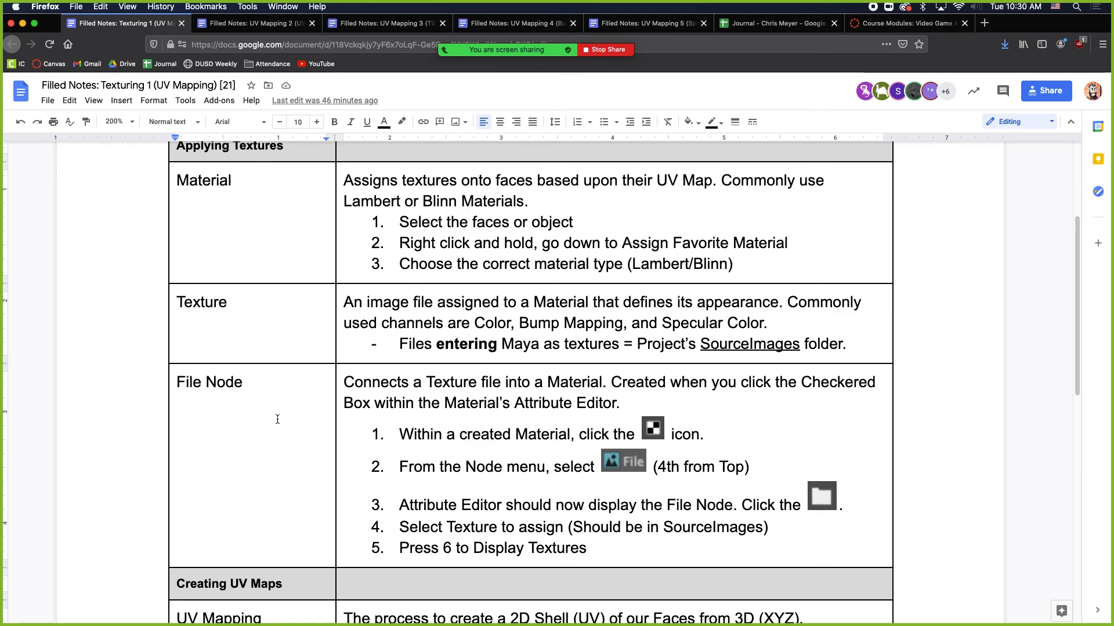
pyautogui.scroll(-5, 278, 426)
pyautogui.scroll(-3, 276, 434)
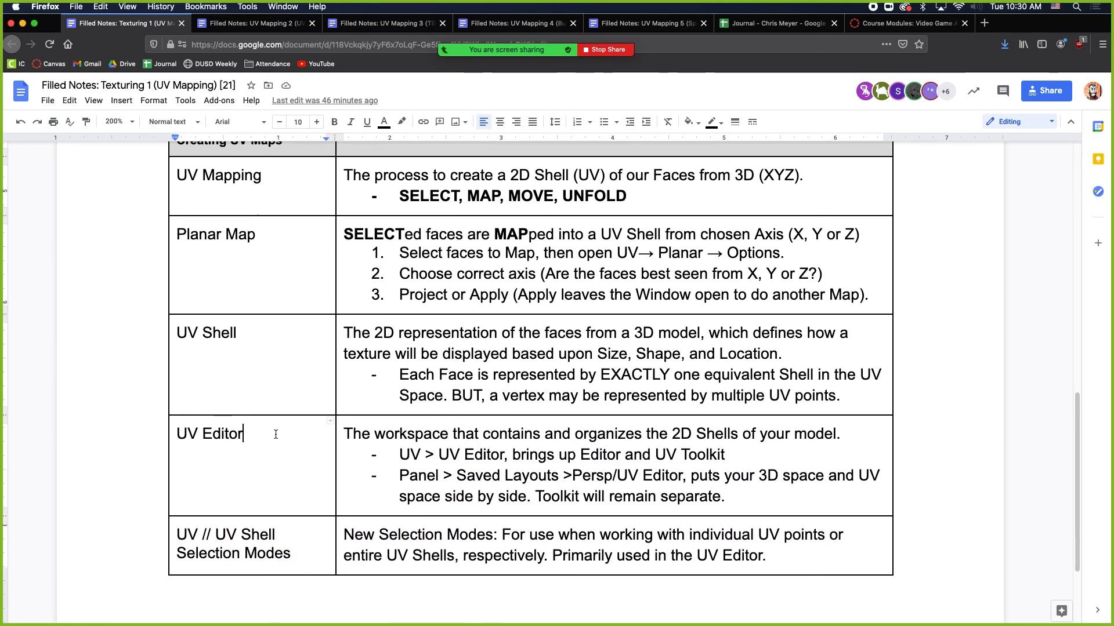
pyautogui.scroll(1, 251, 336)
pyautogui.scroll(1, 250, 336)
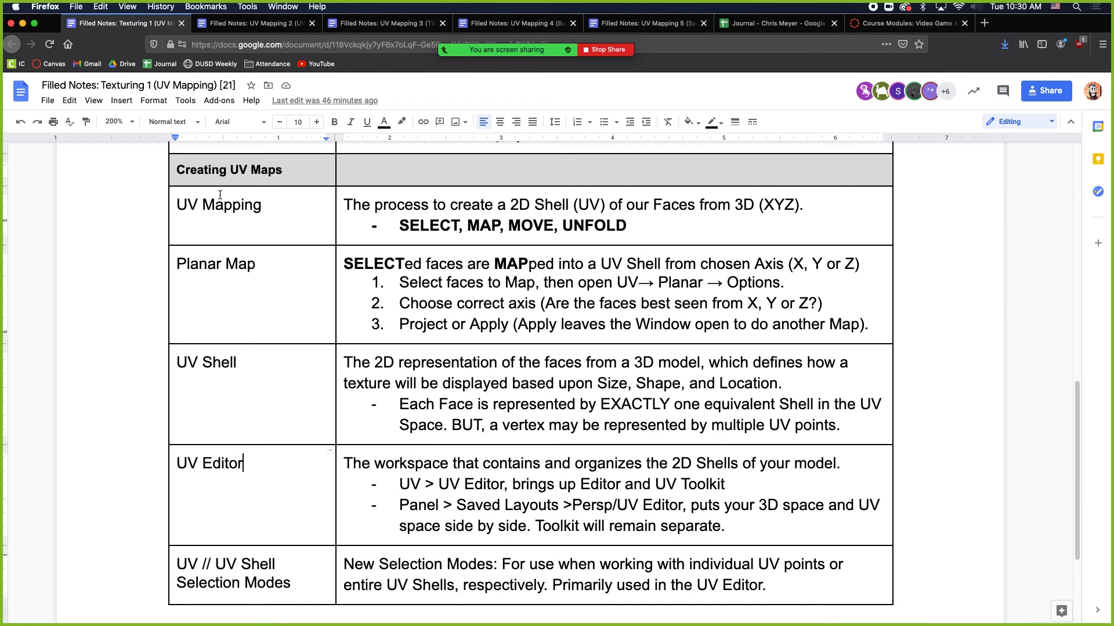